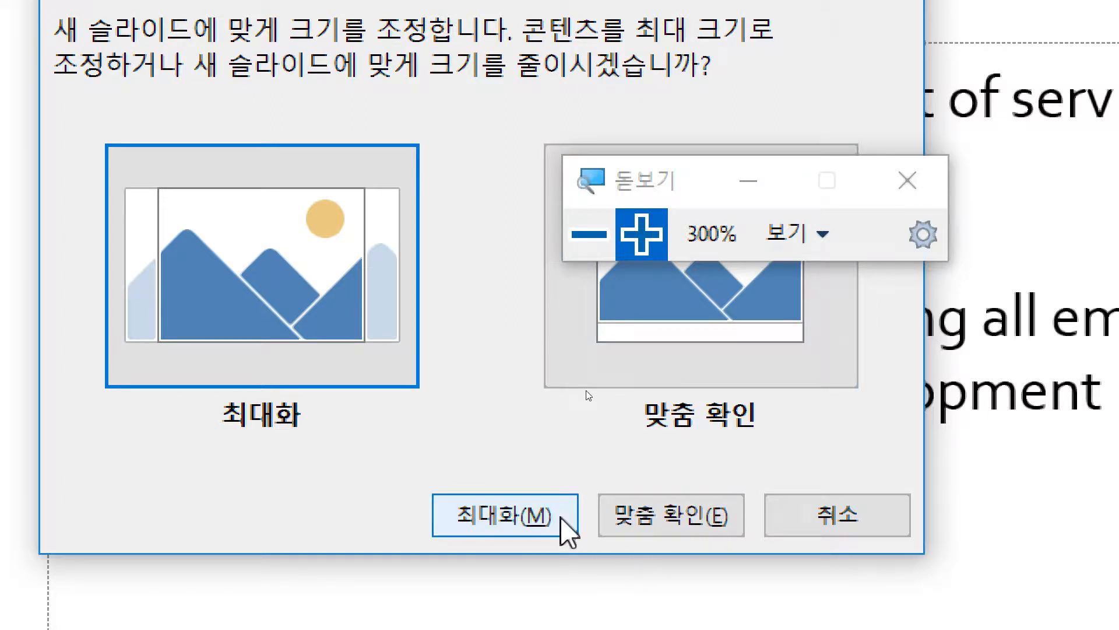
Try maximizing the content for the new slide size, and undo the resize.
left_click(562, 518)
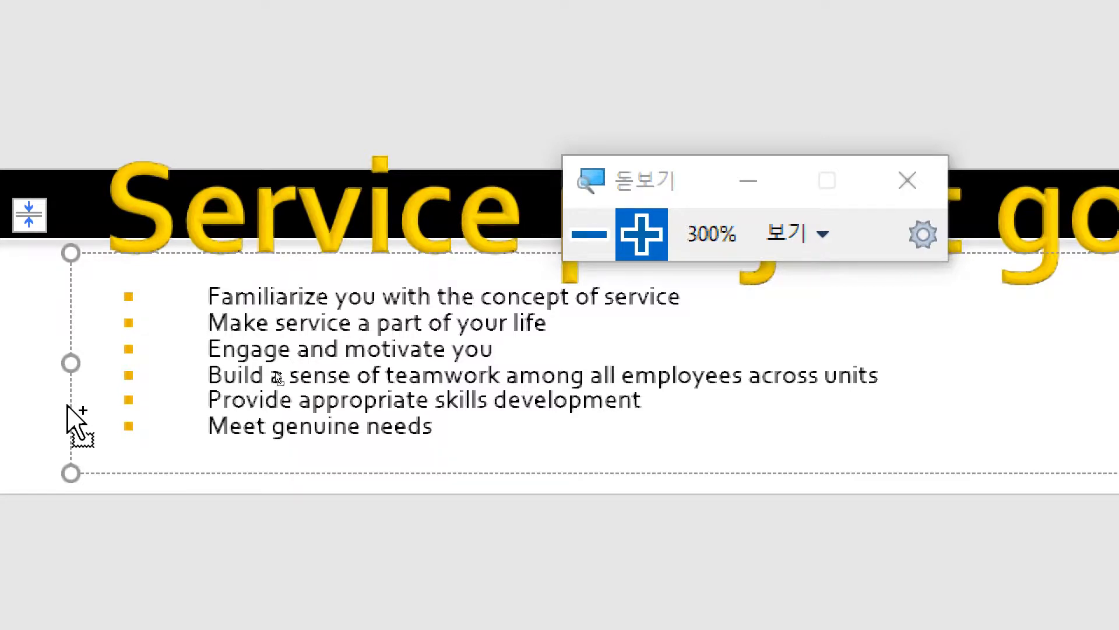
key("ctrl+z")
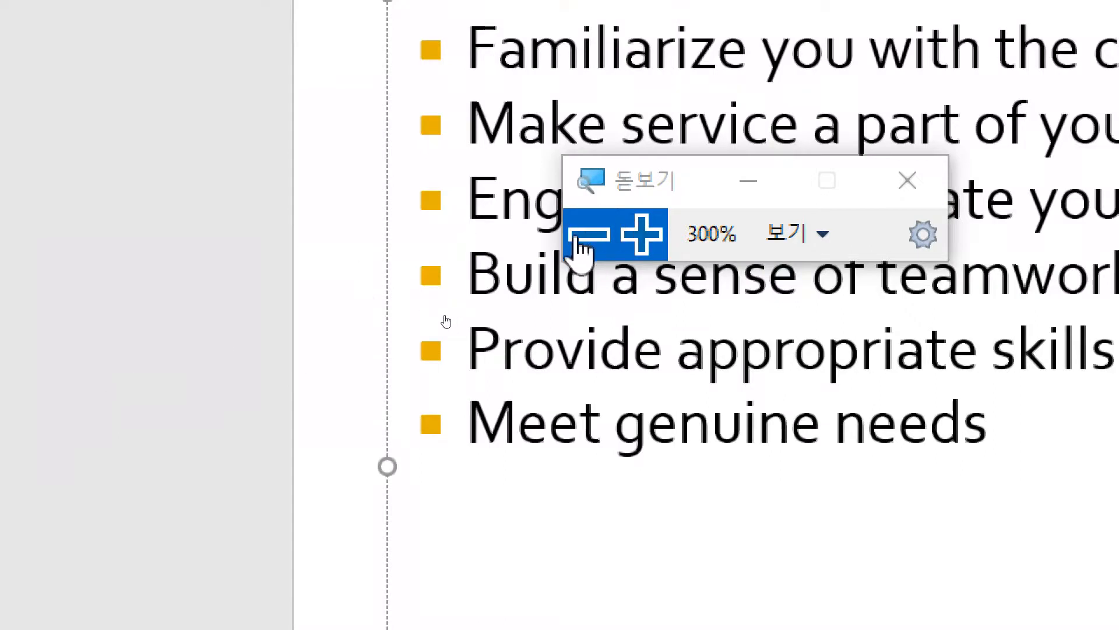
left_click(586, 235)
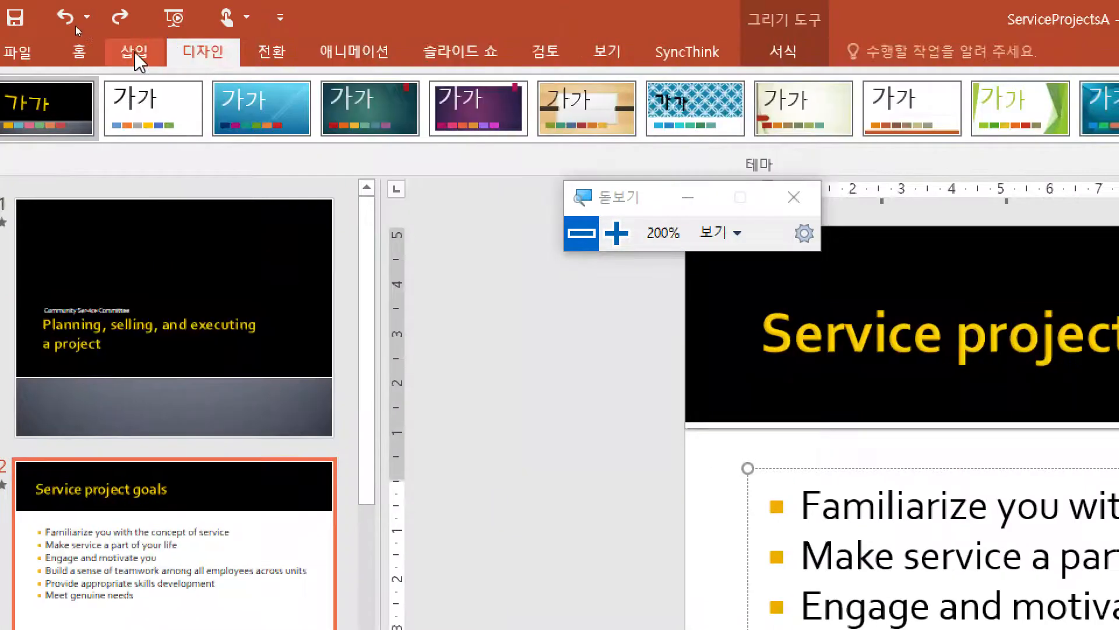
In the header and footer settings, include the date and time as the fixed date 9/18/2018.
left_click(134, 51)
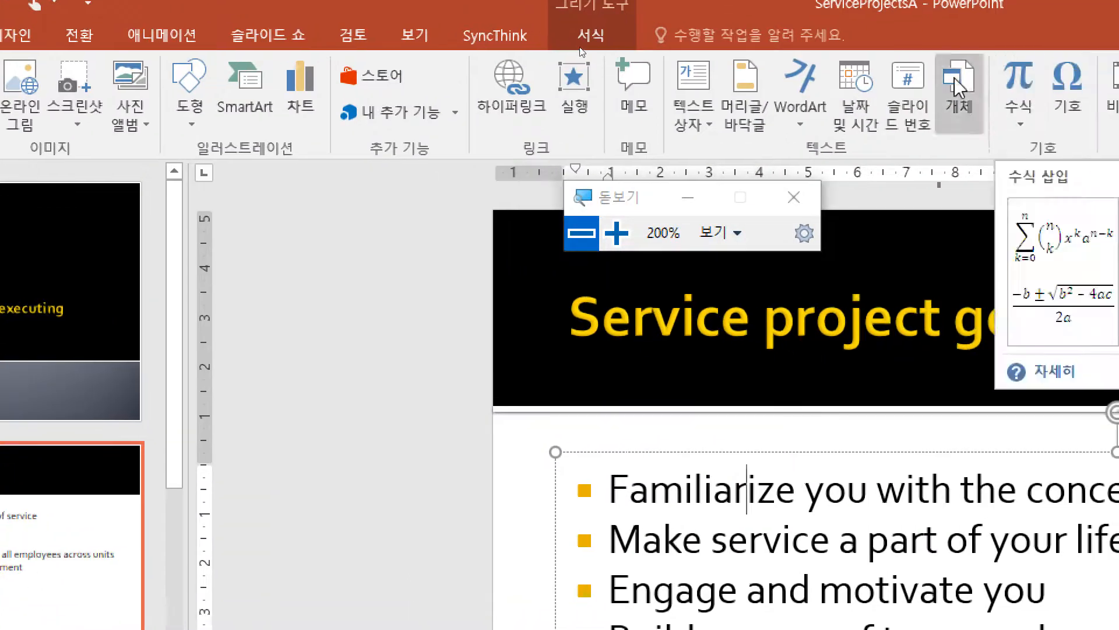
left_click(747, 119)
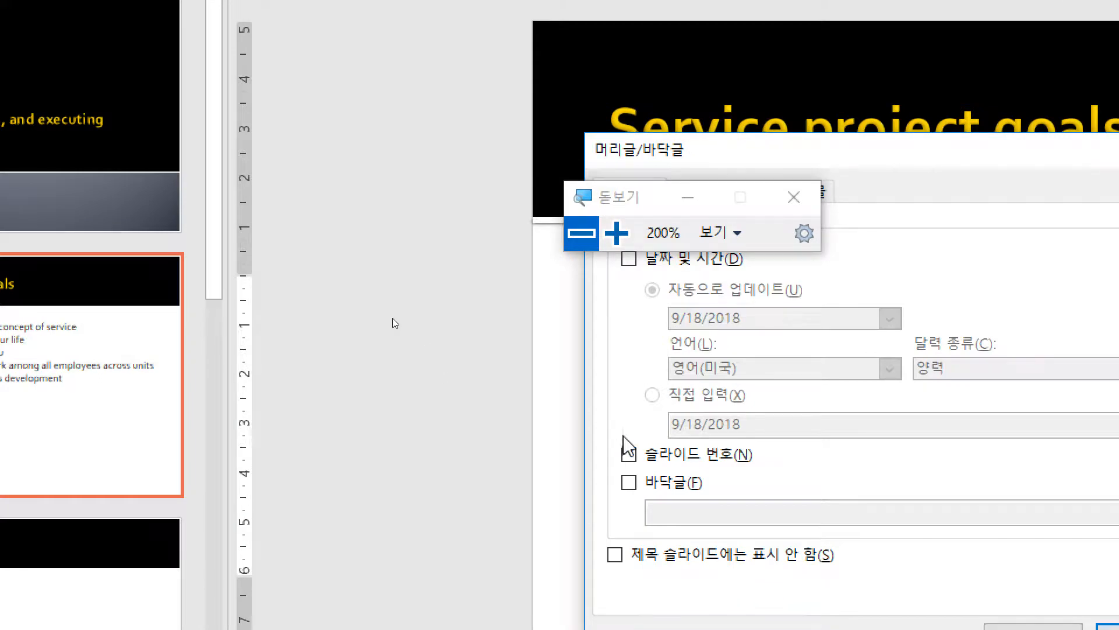
left_click(629, 259)
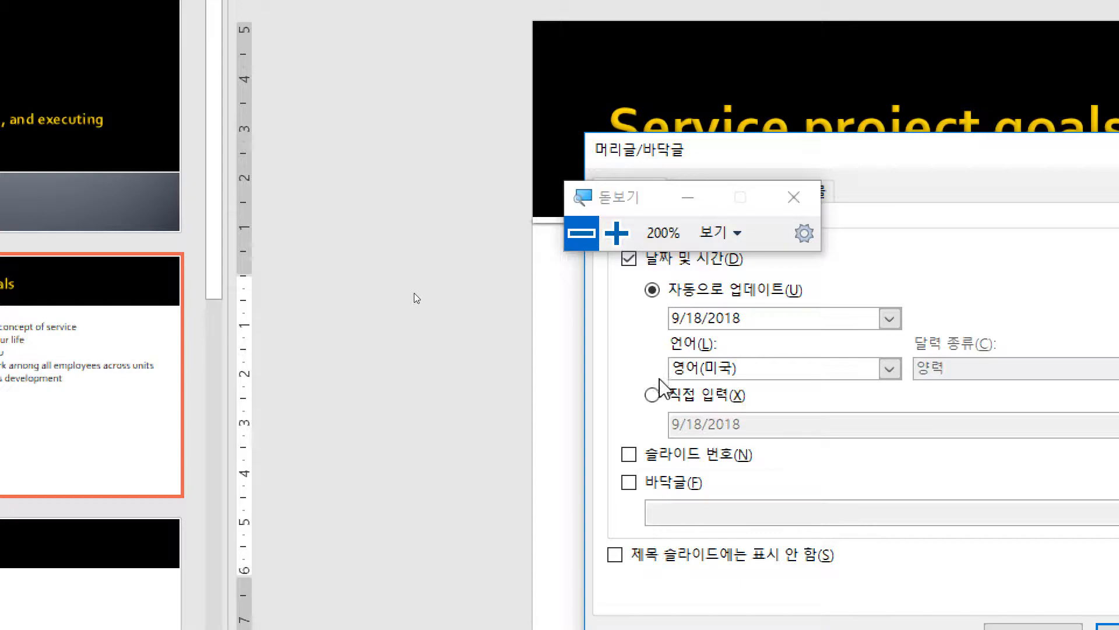
left_click(651, 394)
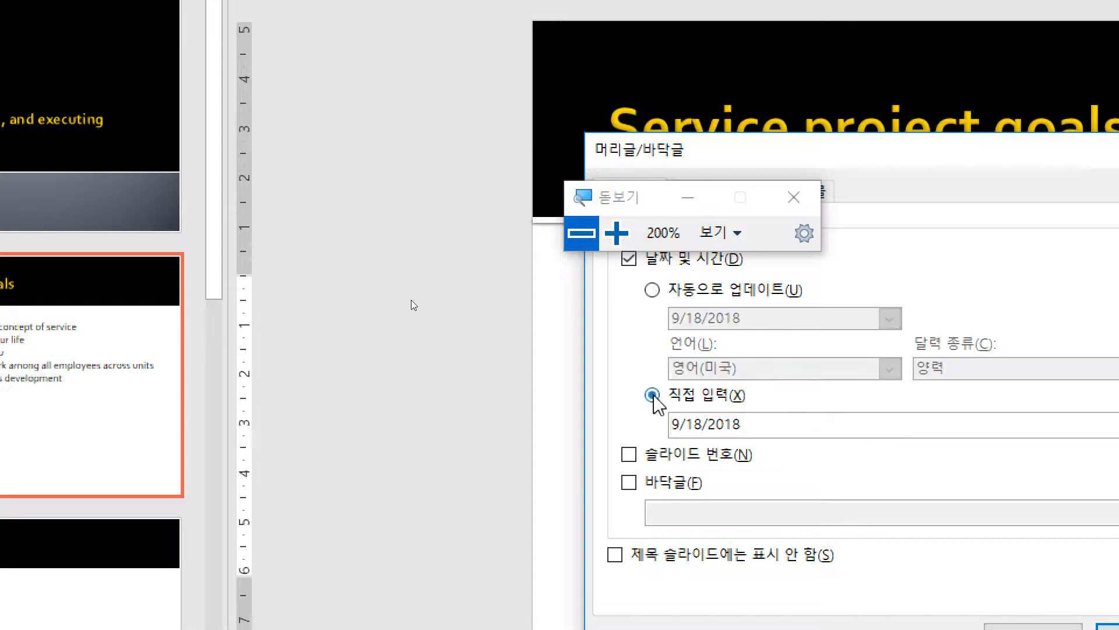
Include the slide number and a footer containing the person's name in the slide footer settings.
left_click(673, 465)
left_click(671, 482)
left_click(701, 506)
type("Roland")
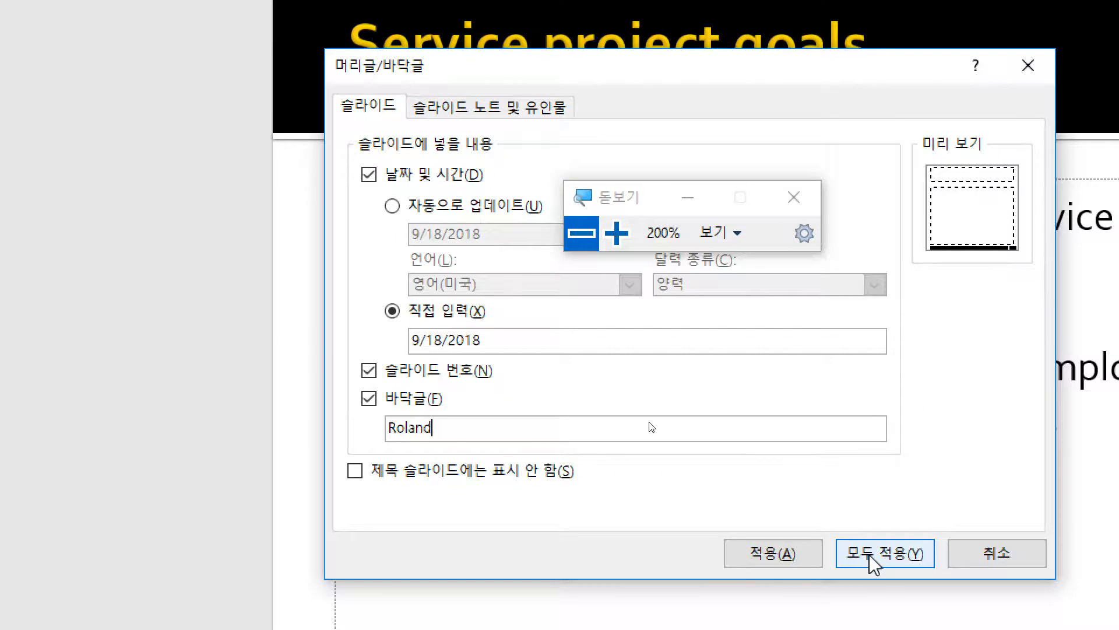
Exclude the title slide from the footer items and apply the settings to all slides.
left_click(459, 479)
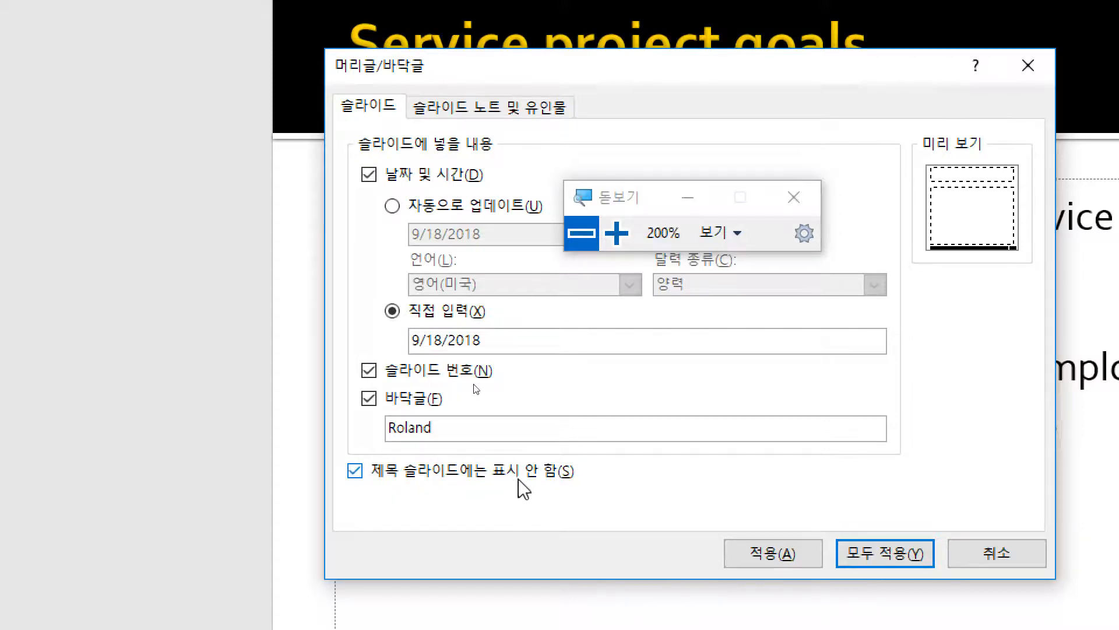
left_click(898, 557)
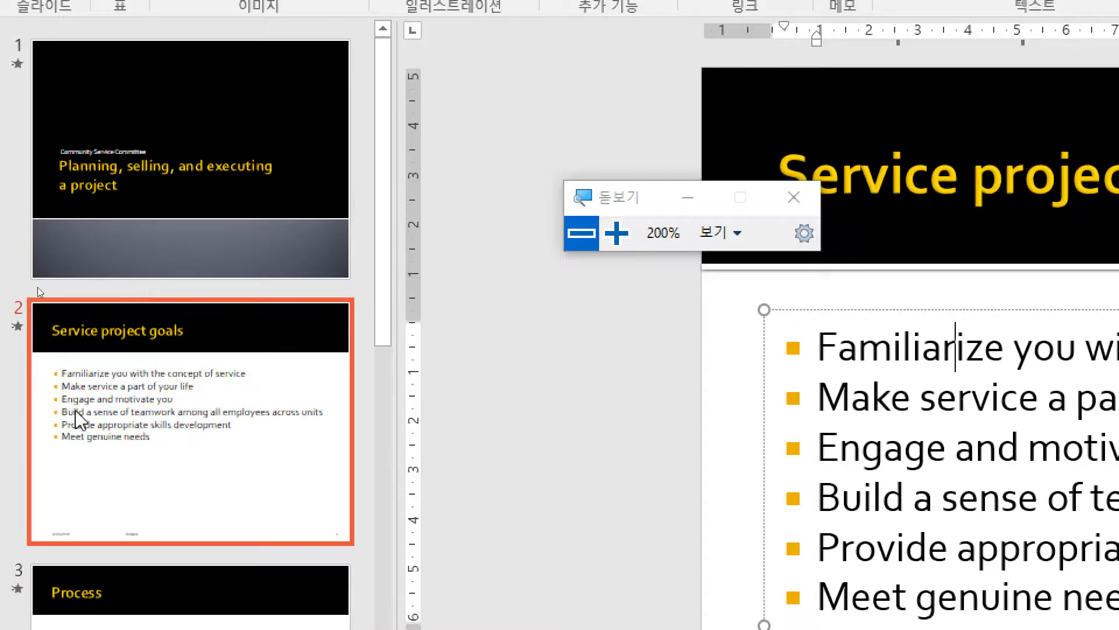
left_click(145, 278)
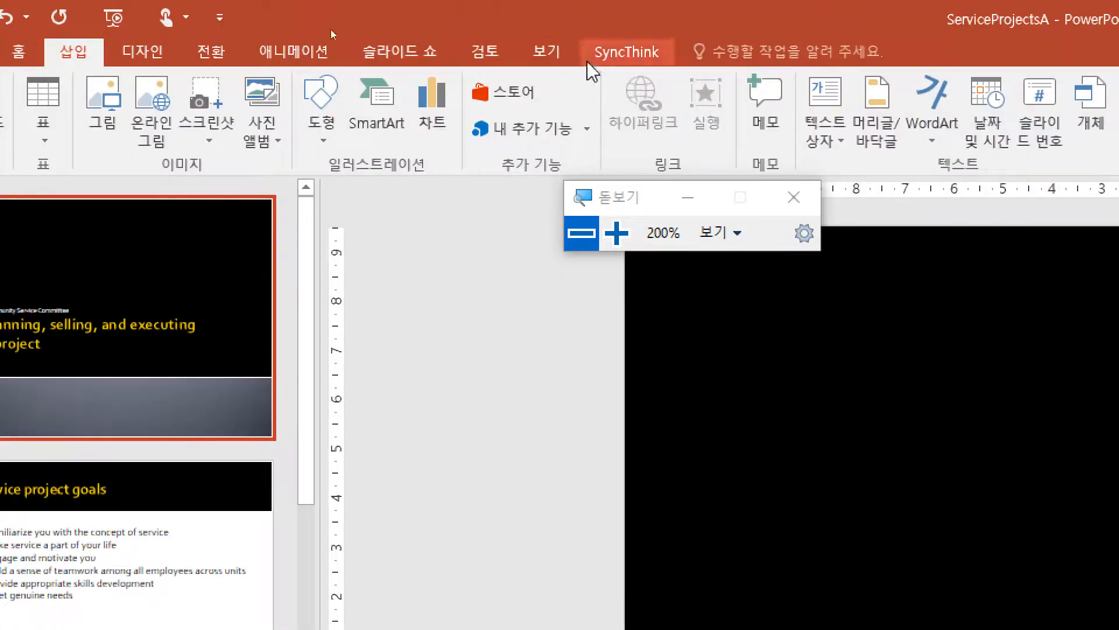
Set up the slide show to run automatically at a kiosk in full screen (대화형 자동 진행).
left_click(385, 56)
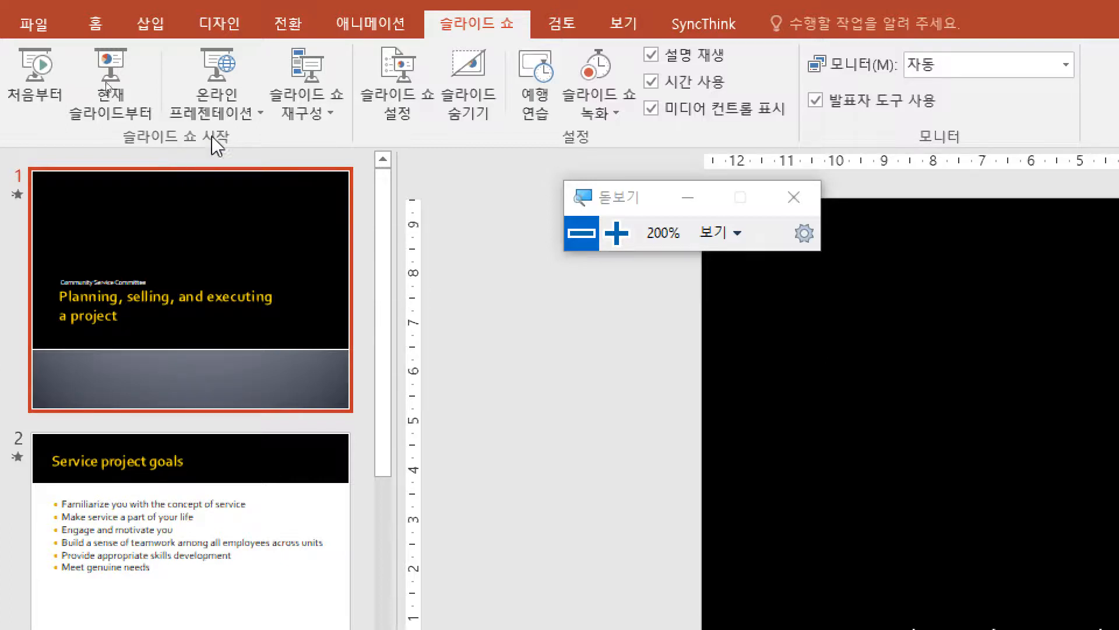
left_click(383, 75)
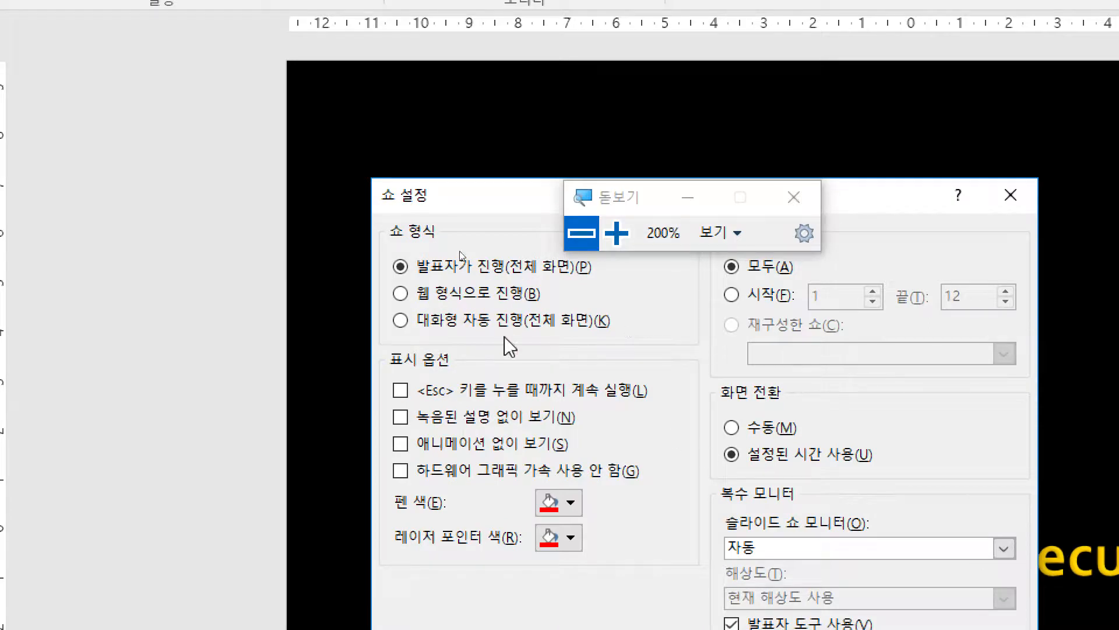
left_click(469, 322)
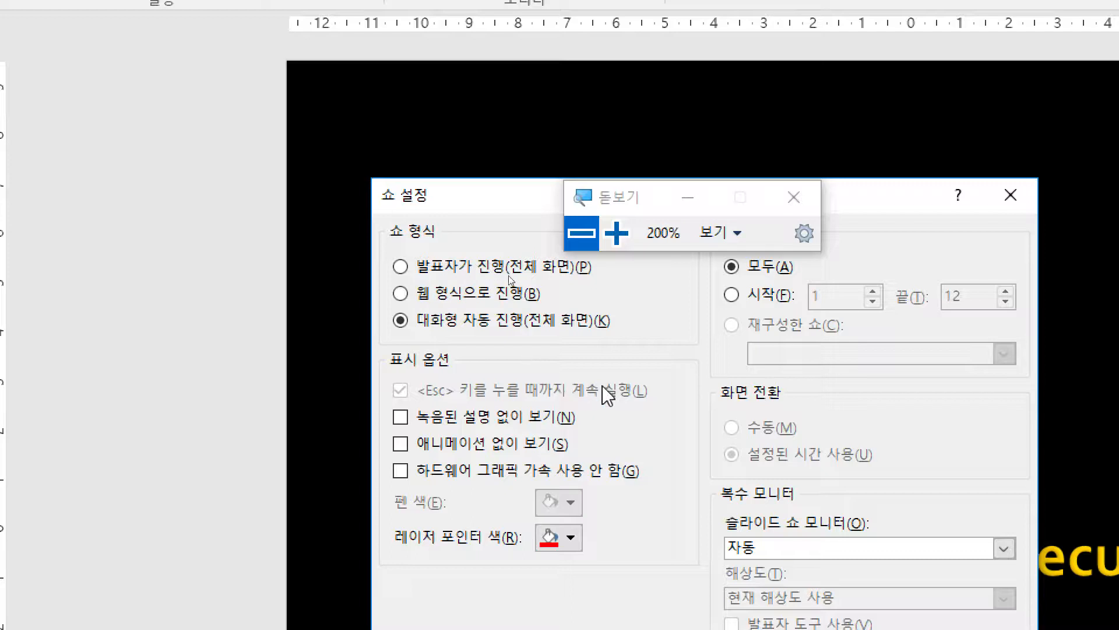
left_click(439, 271)
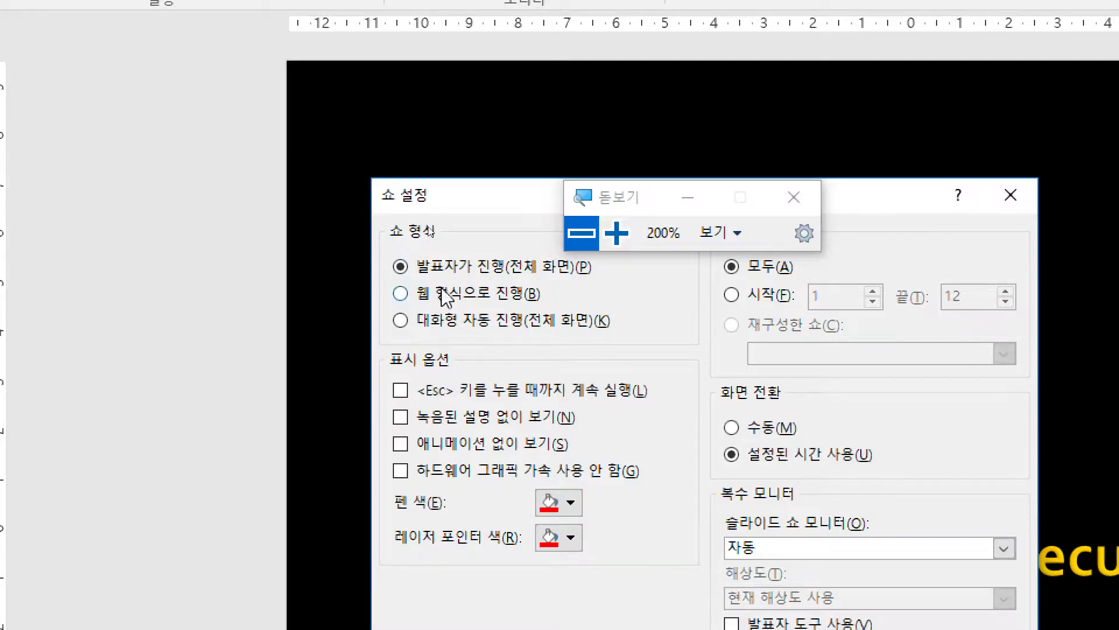
left_click(446, 320)
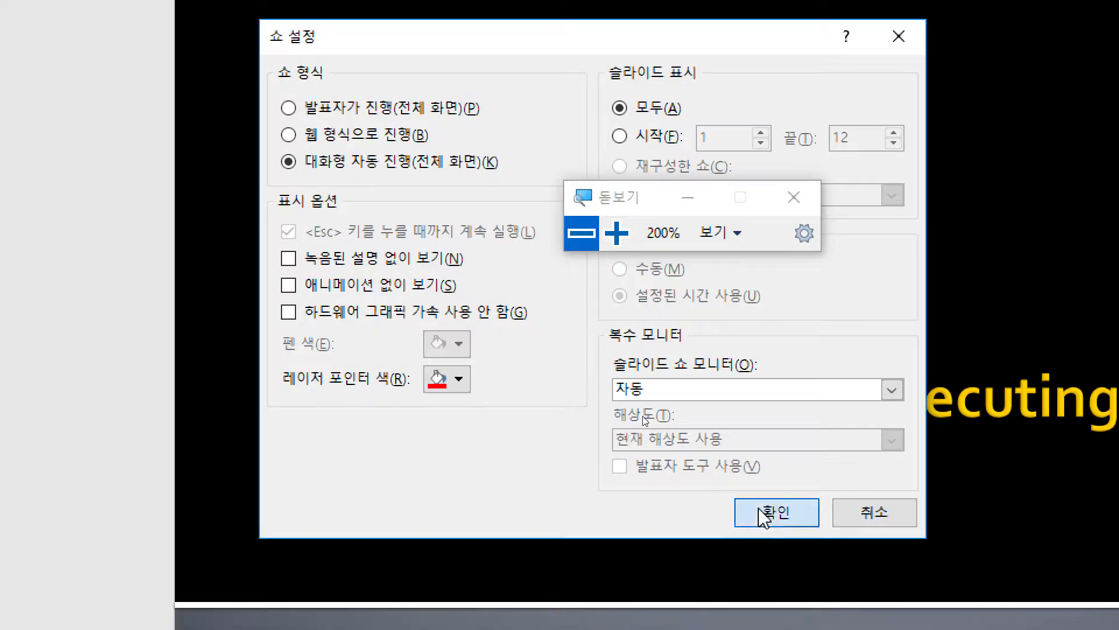
left_click(831, 621)
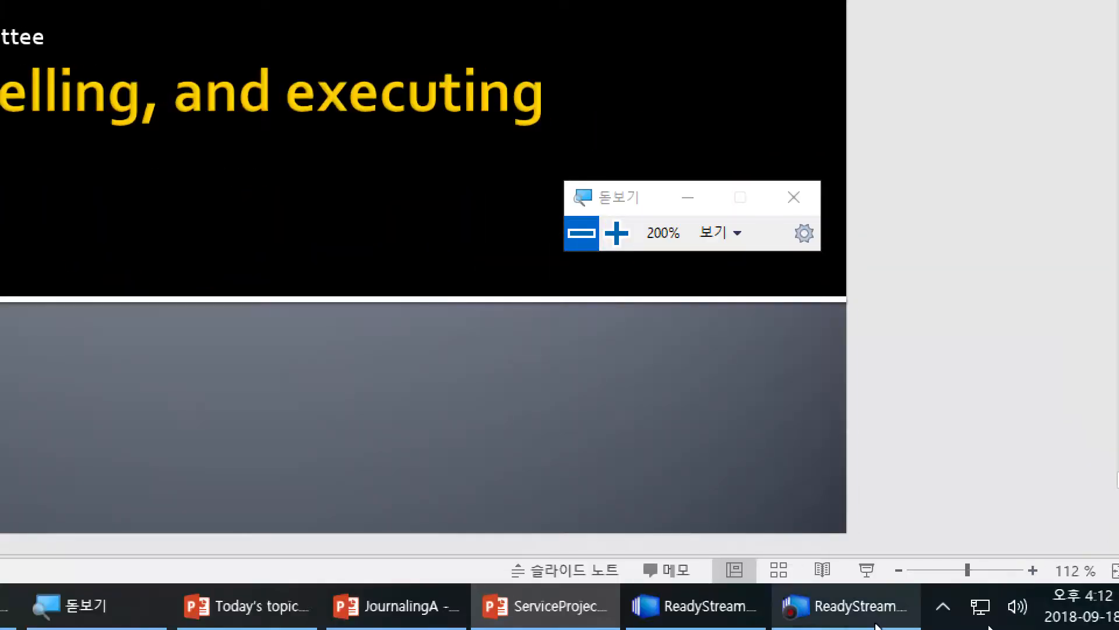
Play the presentation in reading view and advance from the title slide to slide 2.
left_click(819, 572)
left_click(581, 233)
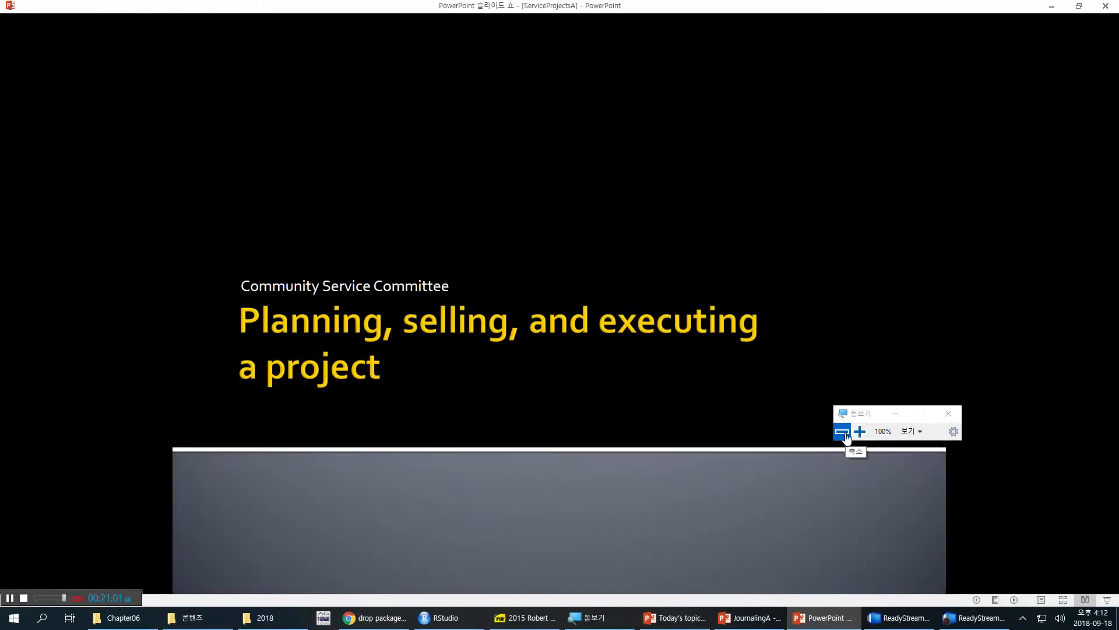
key("Right")
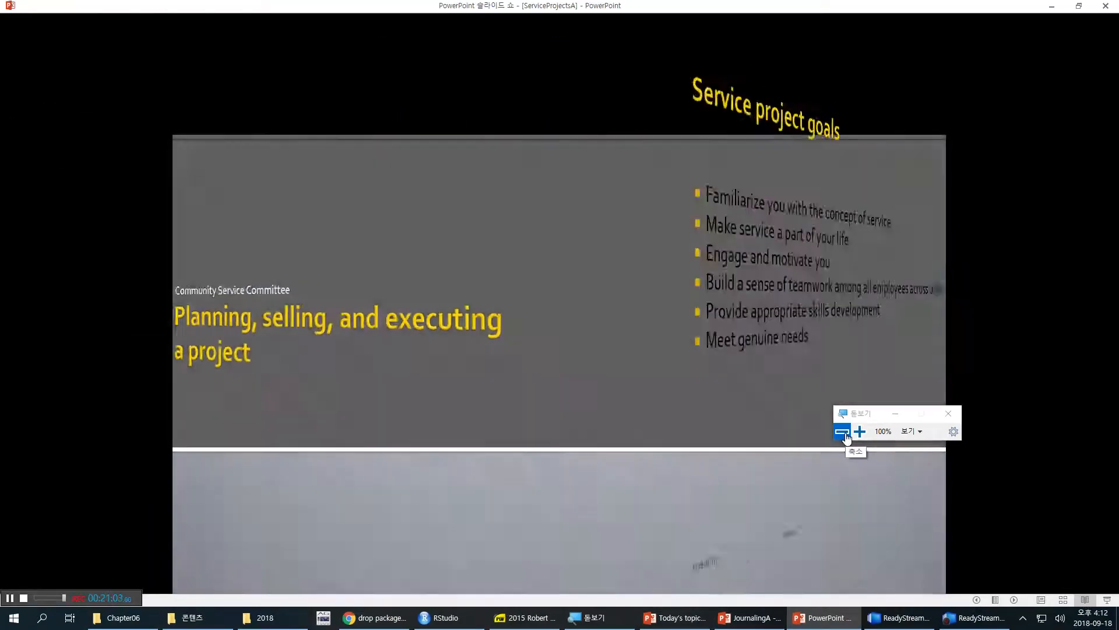
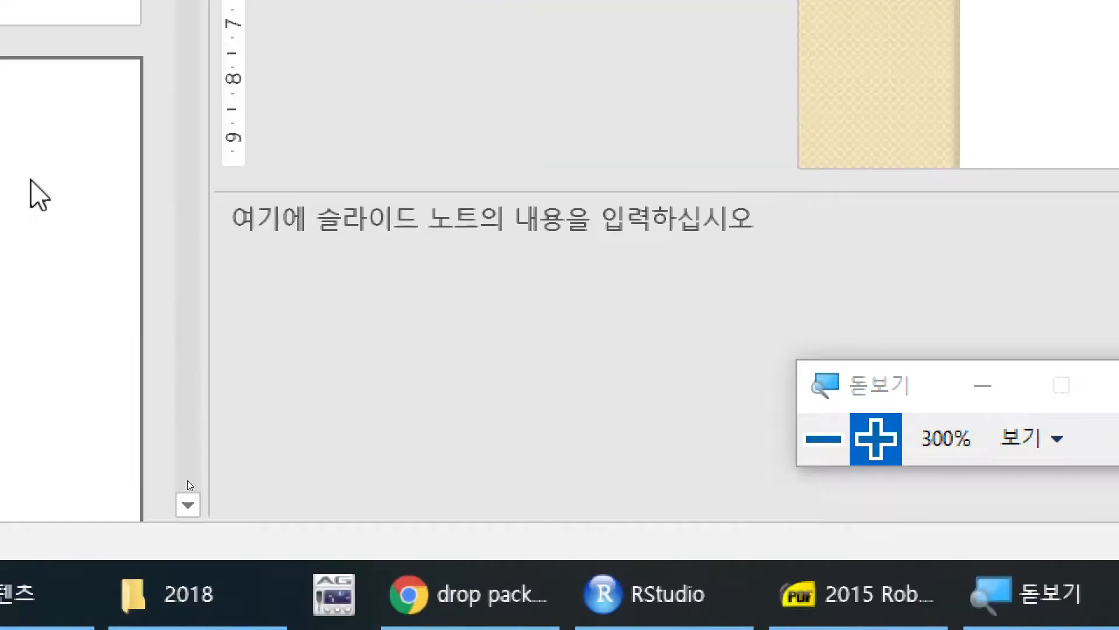
Add the speaker note "Welcome and Introductions" to the "Harmony in Your Home" title slide.
left_click(430, 262)
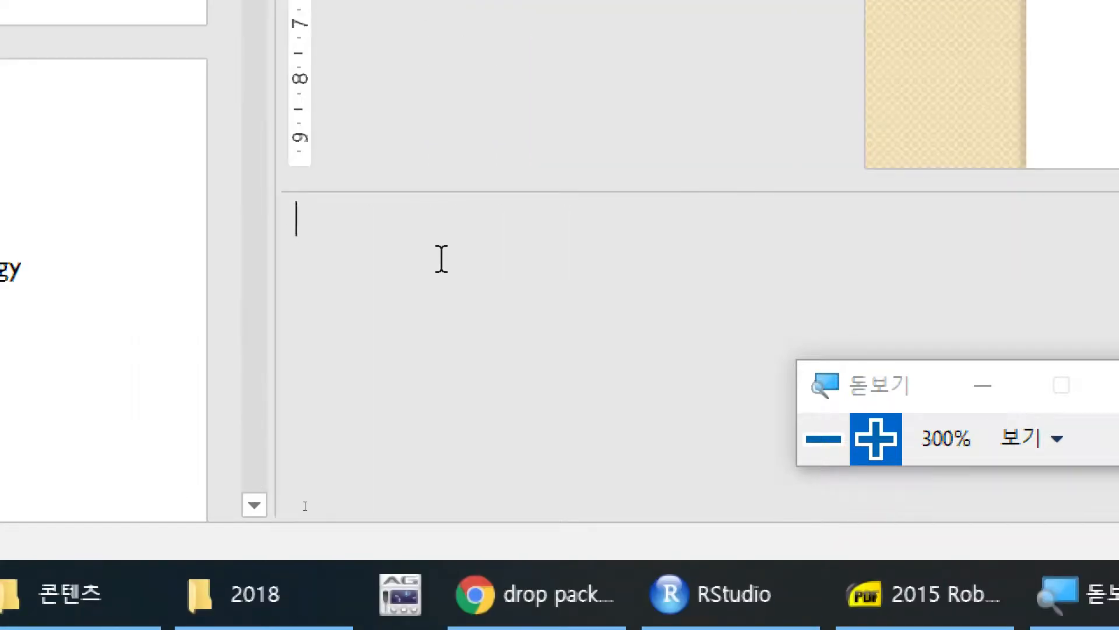
type("Welcome a")
type("nd Intyro")
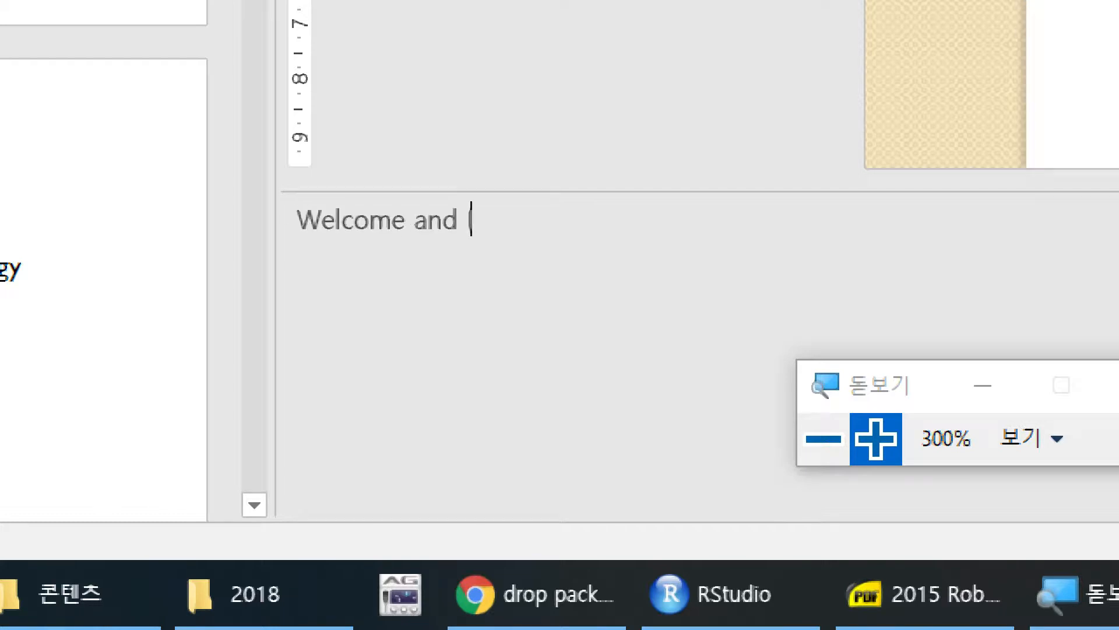
key("BackSpace")
key("BackSpace")
key("BackSpace")
type("roductions")
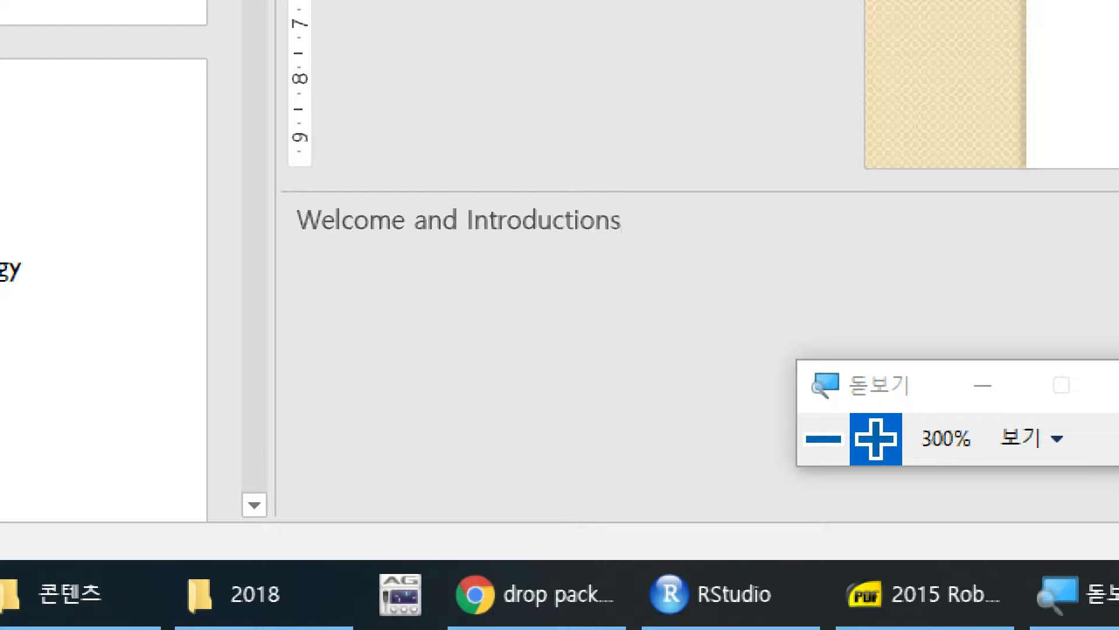
Add "Logistics" and "Establish knowledge level" as separate lines to the title slide's speaker notes.
key("Return")
type("Logistics")
key("Return")
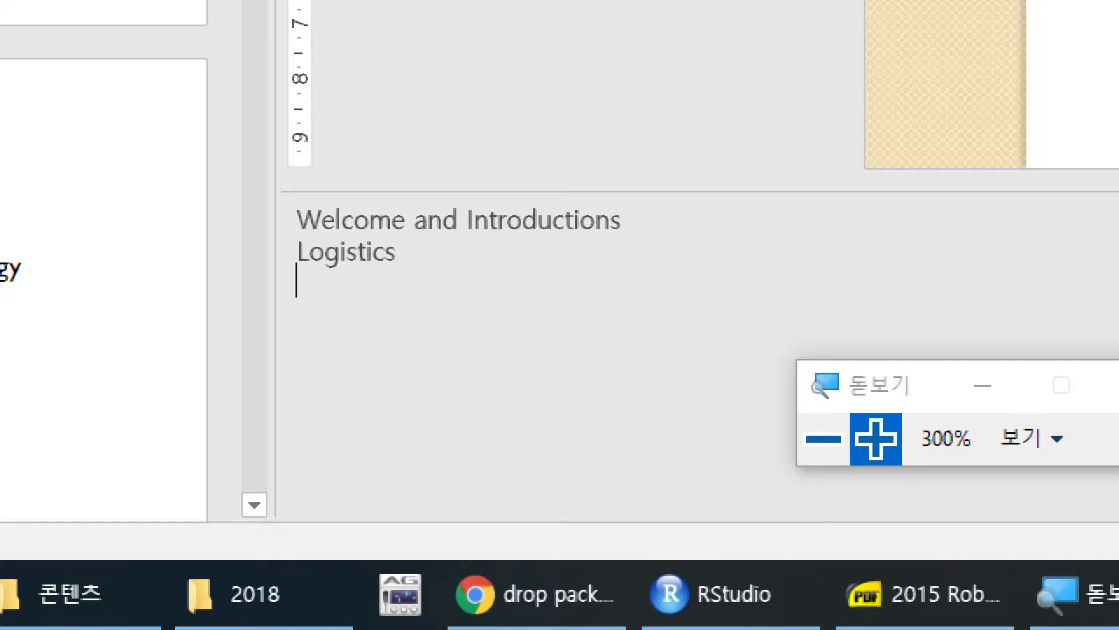
type("Establish")
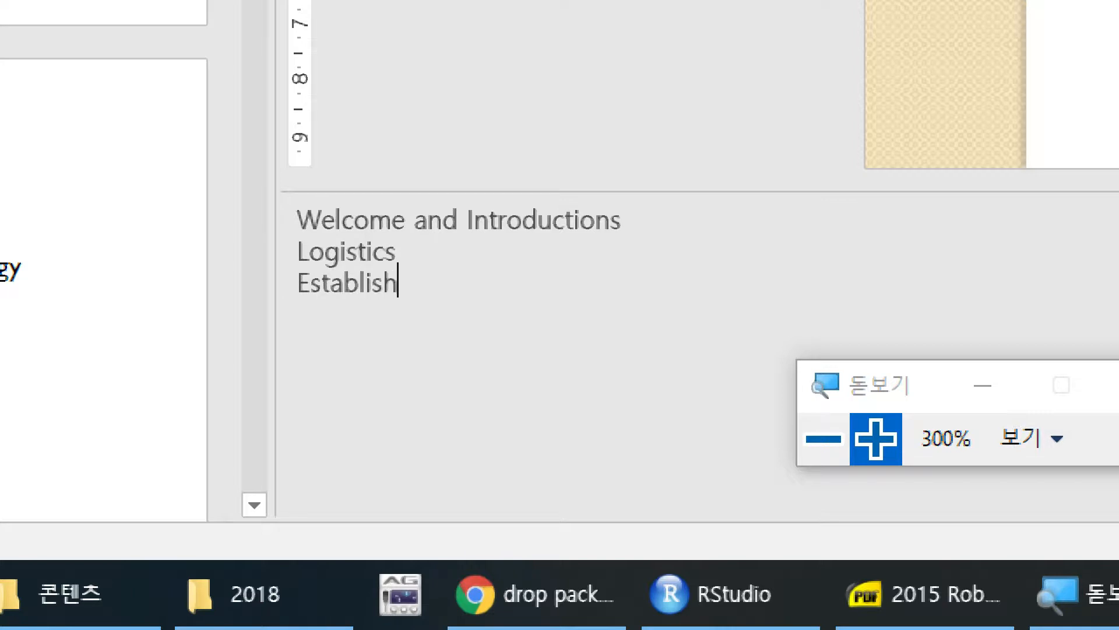
type(" knowledge level")
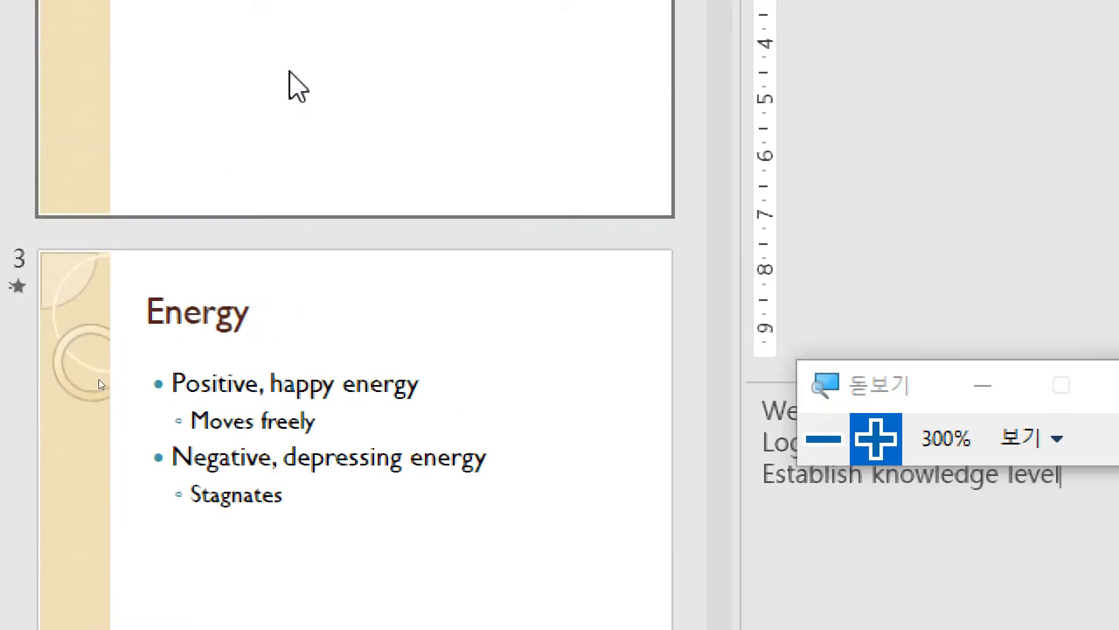
Add the speaker note "Talk about the main concepts" to slide 2.
left_click(290, 71)
left_click(865, 617)
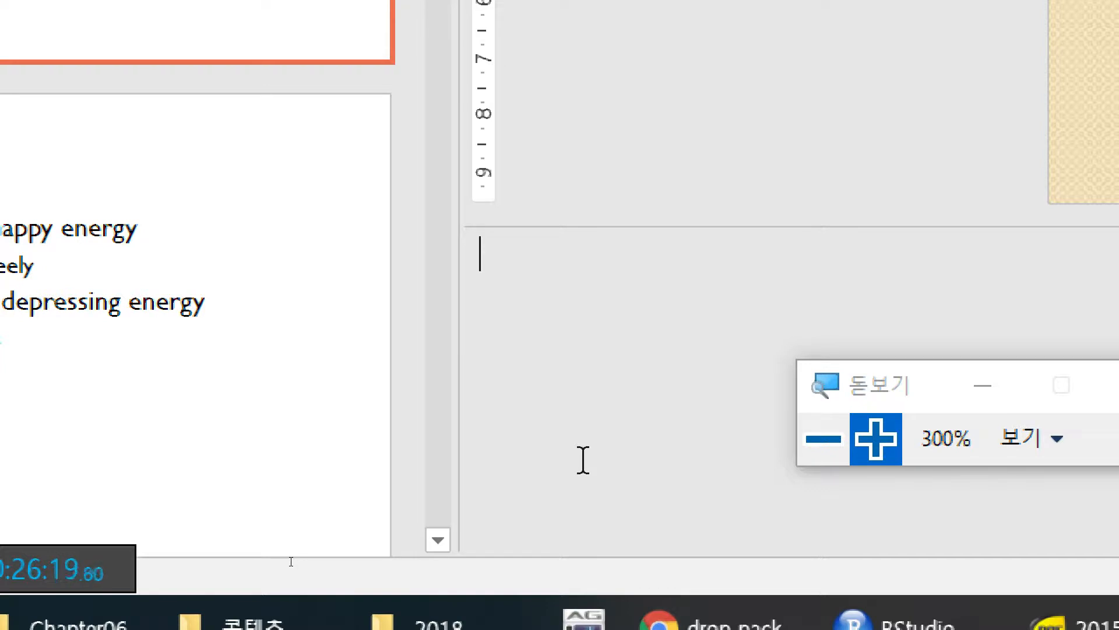
type("Talk a")
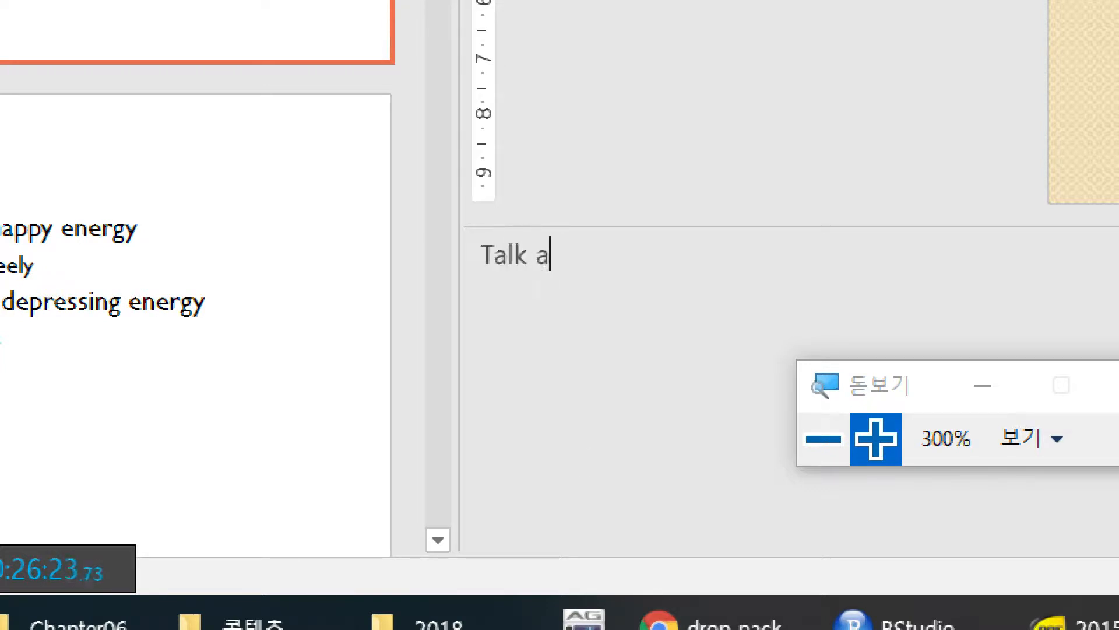
type("bout th")
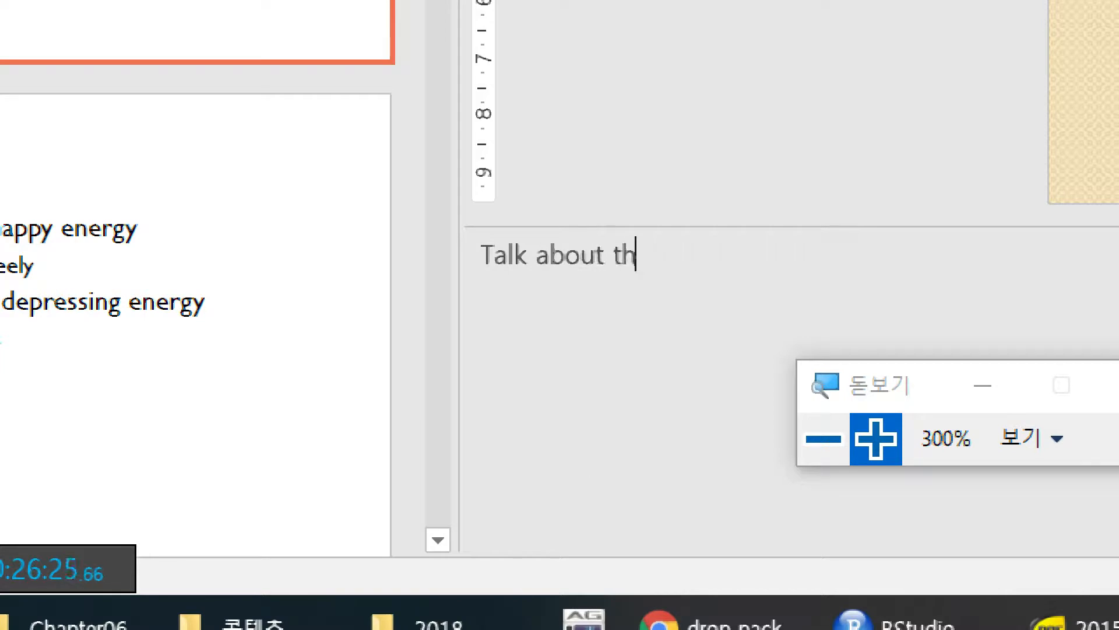
type("e main concepts")
key("Return")
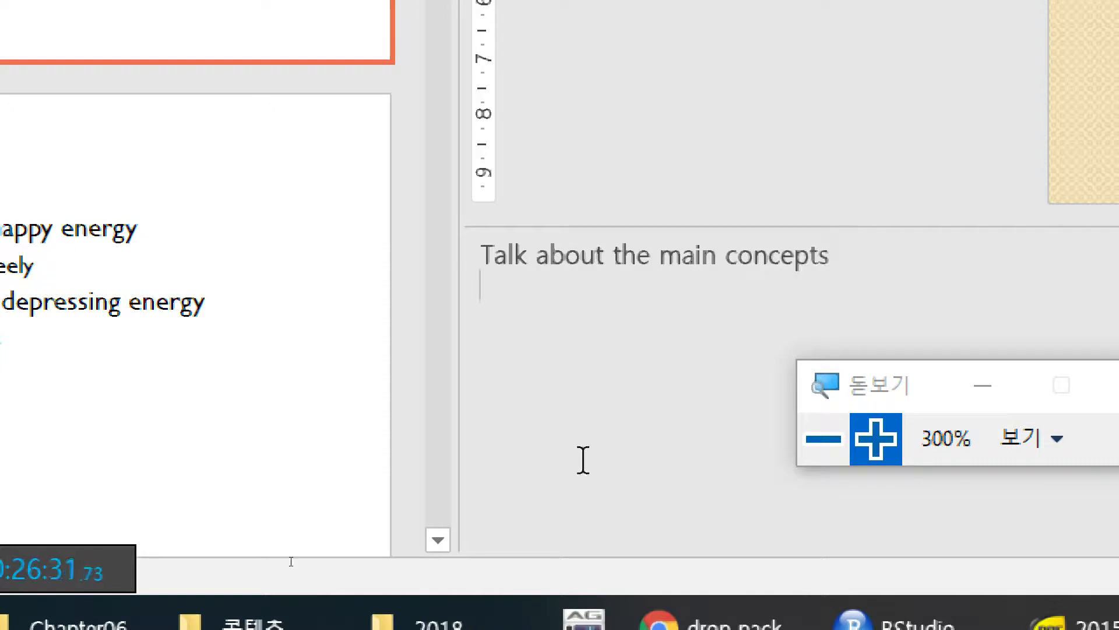
Add "Complementary energies" as a second line in slide 2's speaker notes.
type("Co")
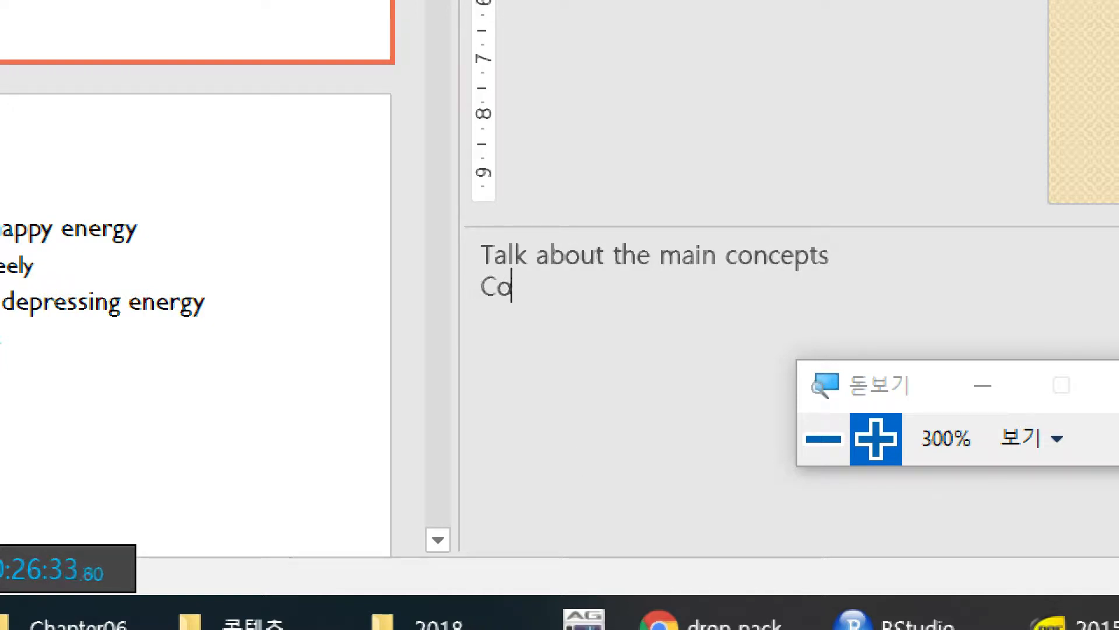
type("mplementary ")
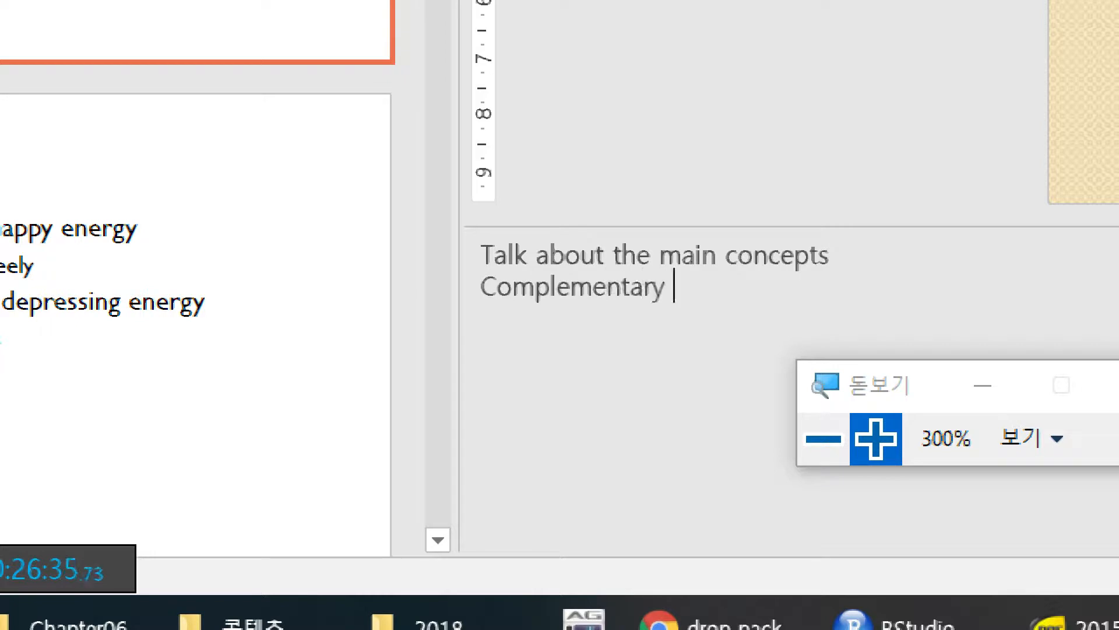
type("energi")
key("BackSpace")
type("gies")
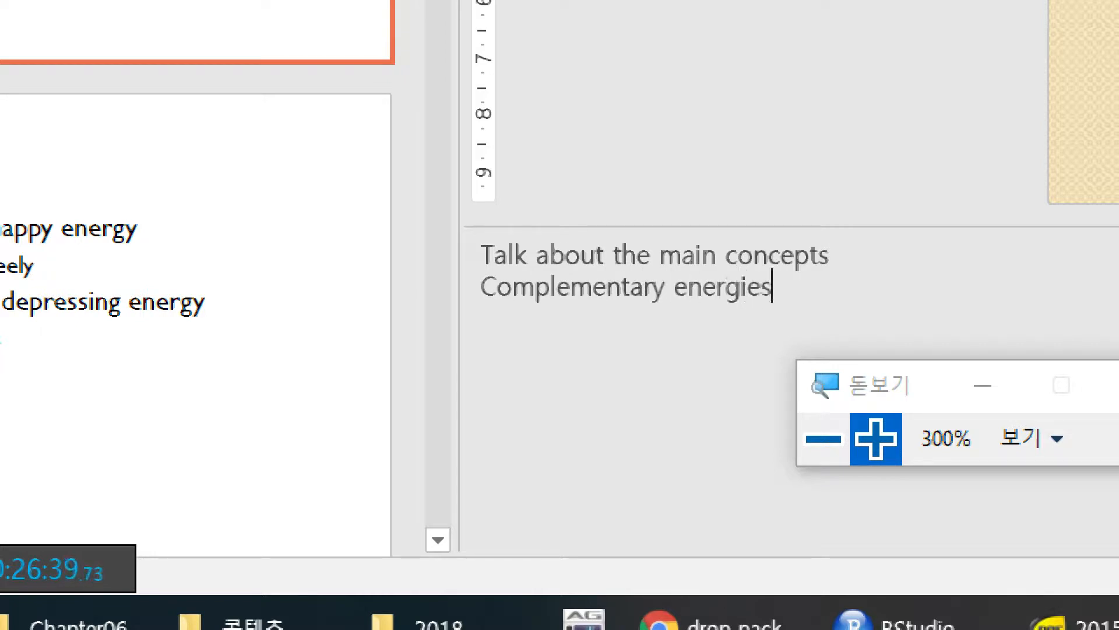
key("Return")
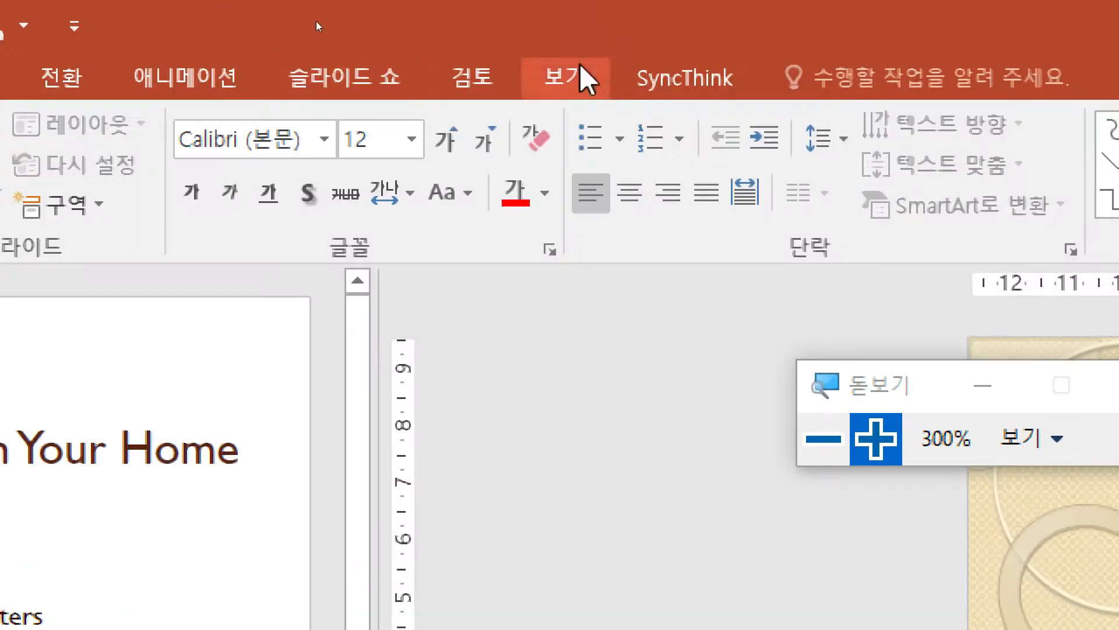
Display the Harmony presentation in Notes Page view.
left_click(577, 76)
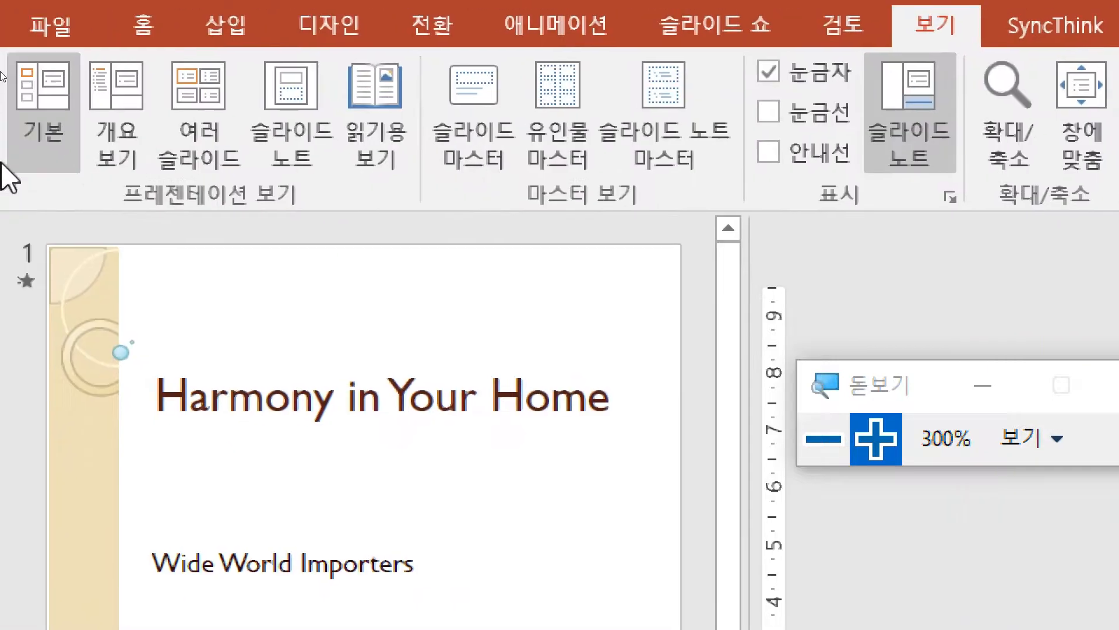
left_click(302, 137)
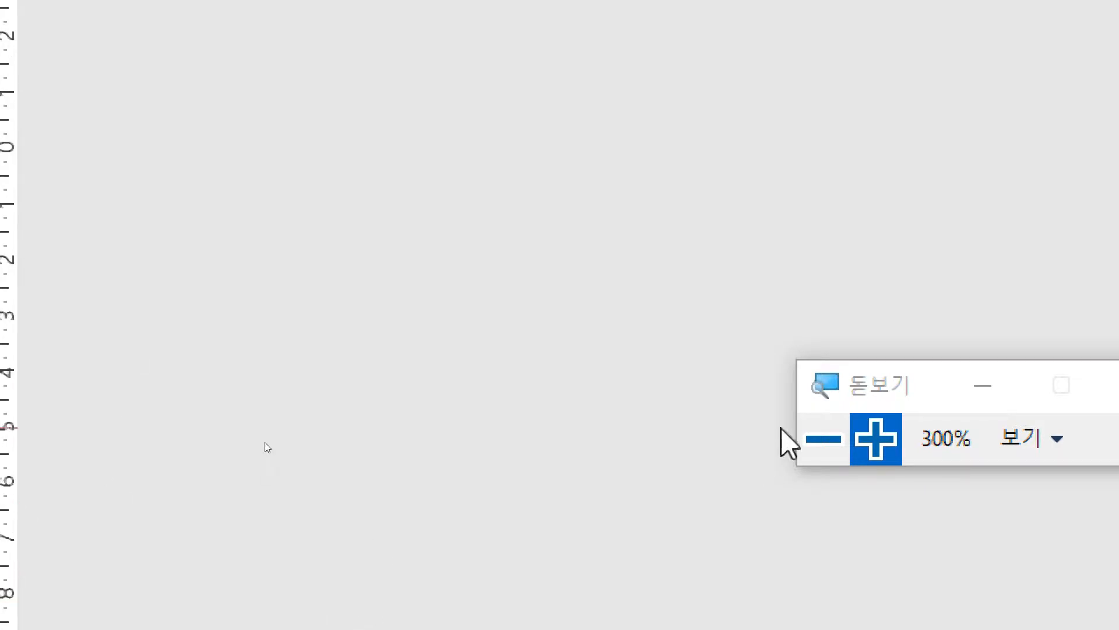
left_click(824, 438)
left_click(823, 439)
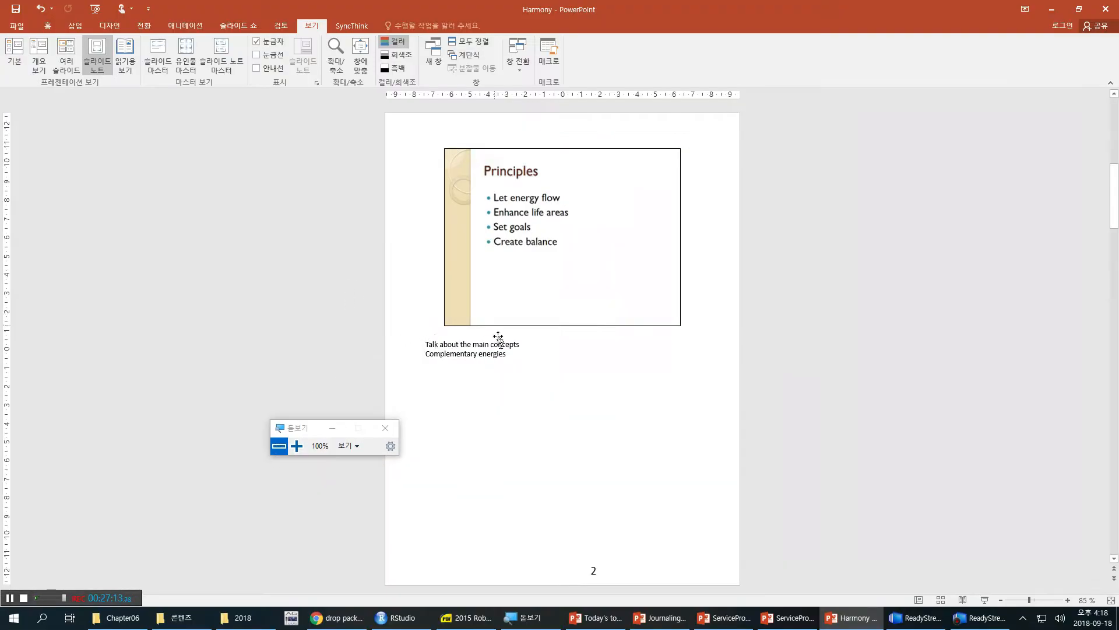
Enter "Complementary energies" as the speaker note of slide 3, "Energy", and start a new line below it.
scroll(523, 357, "down", 1)
left_click(523, 357)
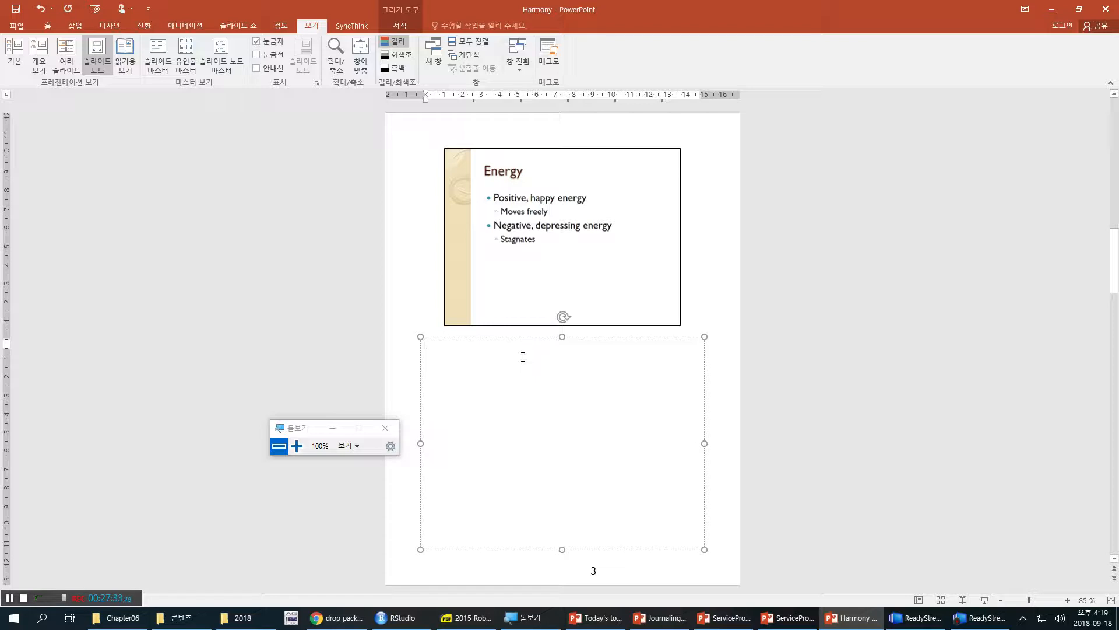
type("omplementary energies")
key("Return")
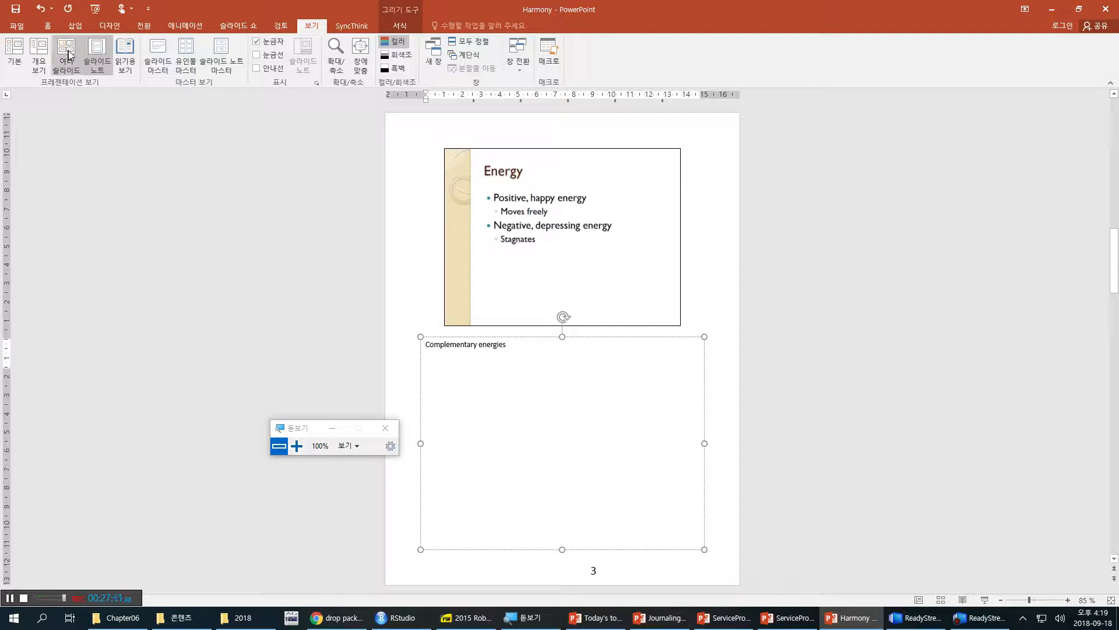
Insert the YinYang picture from "01 Applications to Computers\2018\MS PowerPoint 2018\Chapter06" on drive F: into slide 3's notes page.
left_click(68, 22)
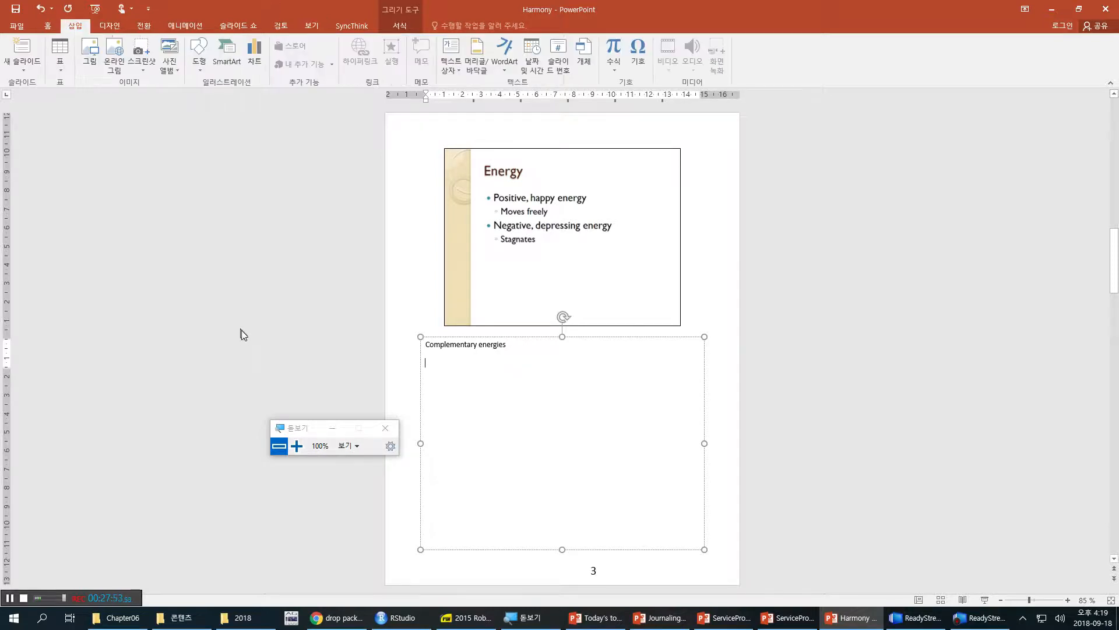
left_click(297, 446)
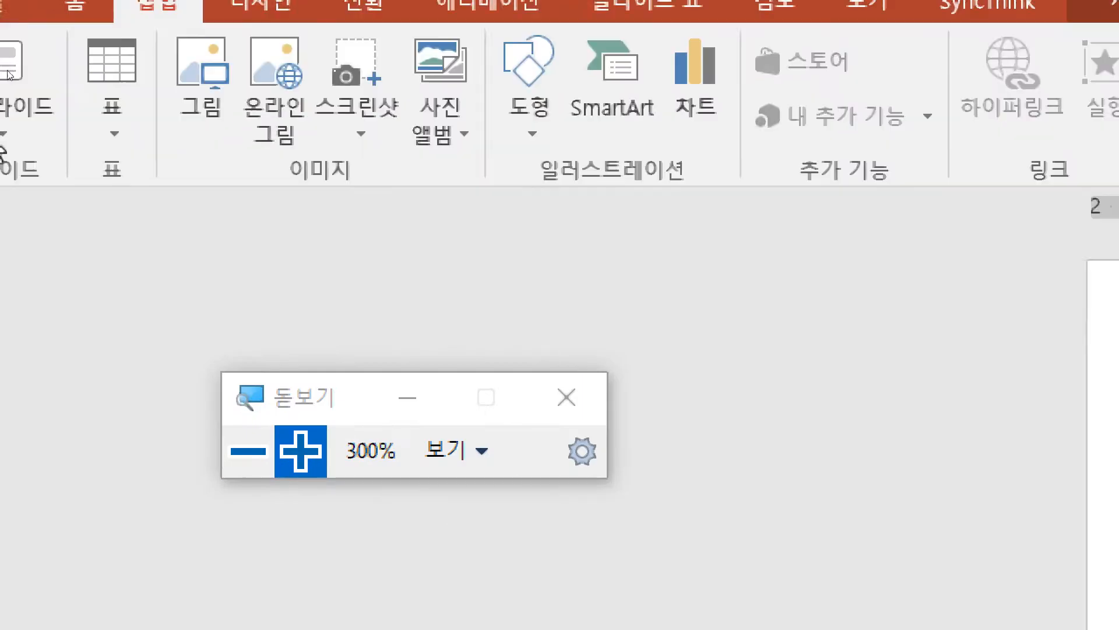
left_click(295, 130)
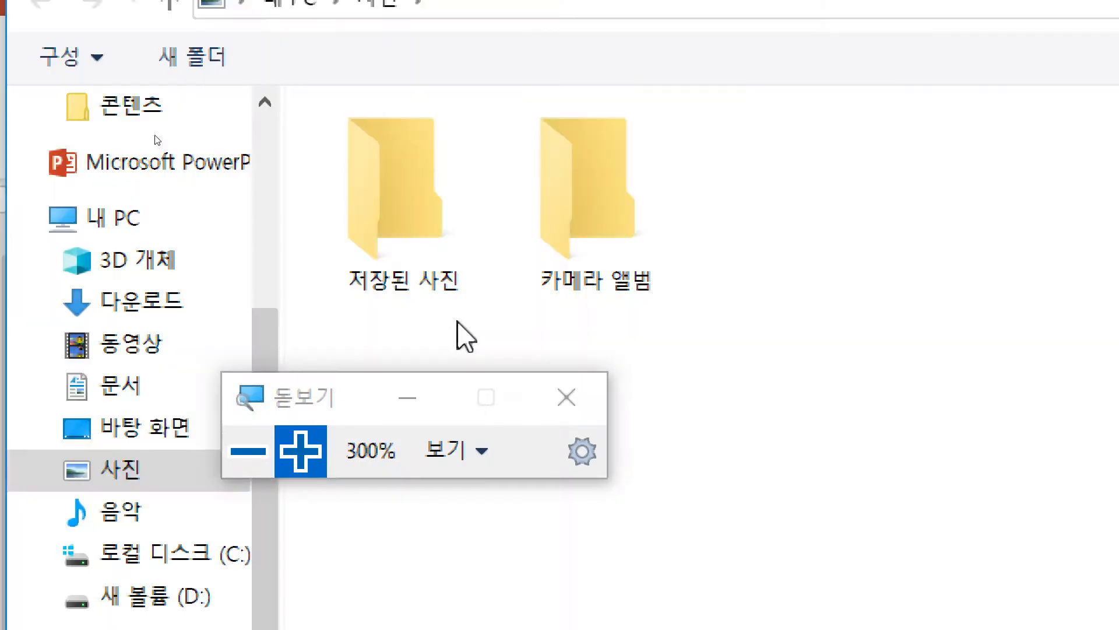
scroll(32, 415, "down", 1)
left_click(120, 541)
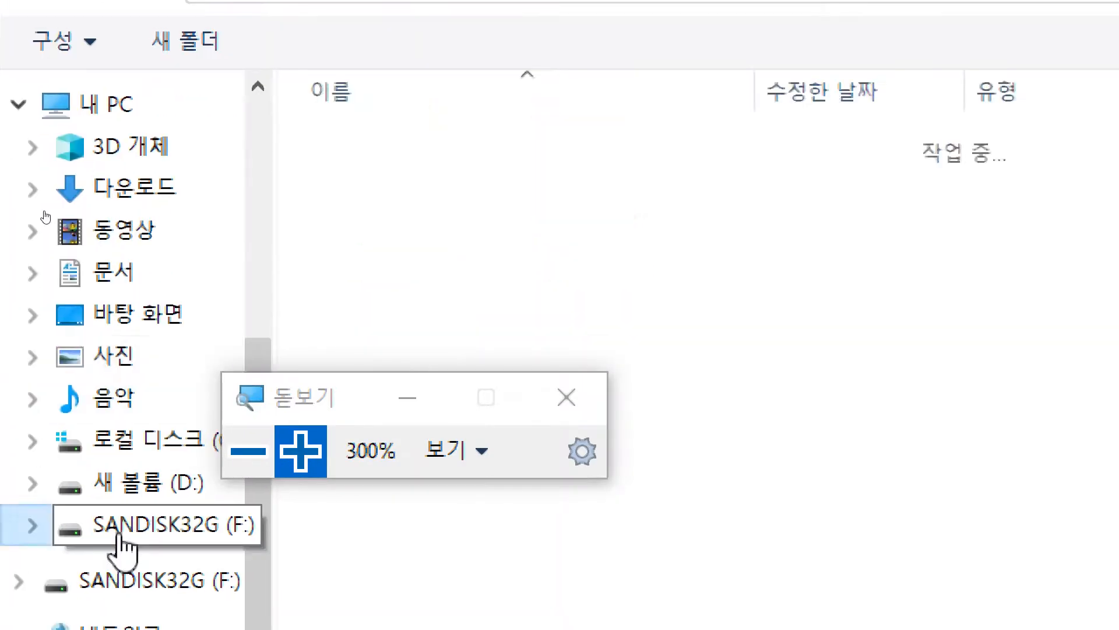
double_click(630, 254)
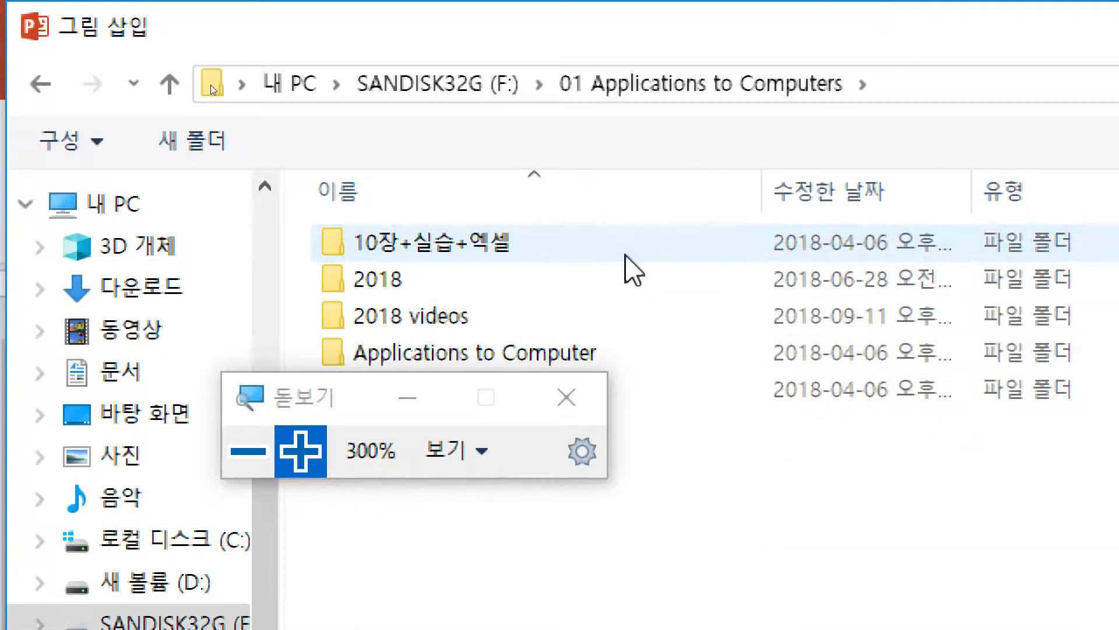
left_click(411, 294)
double_click(411, 294)
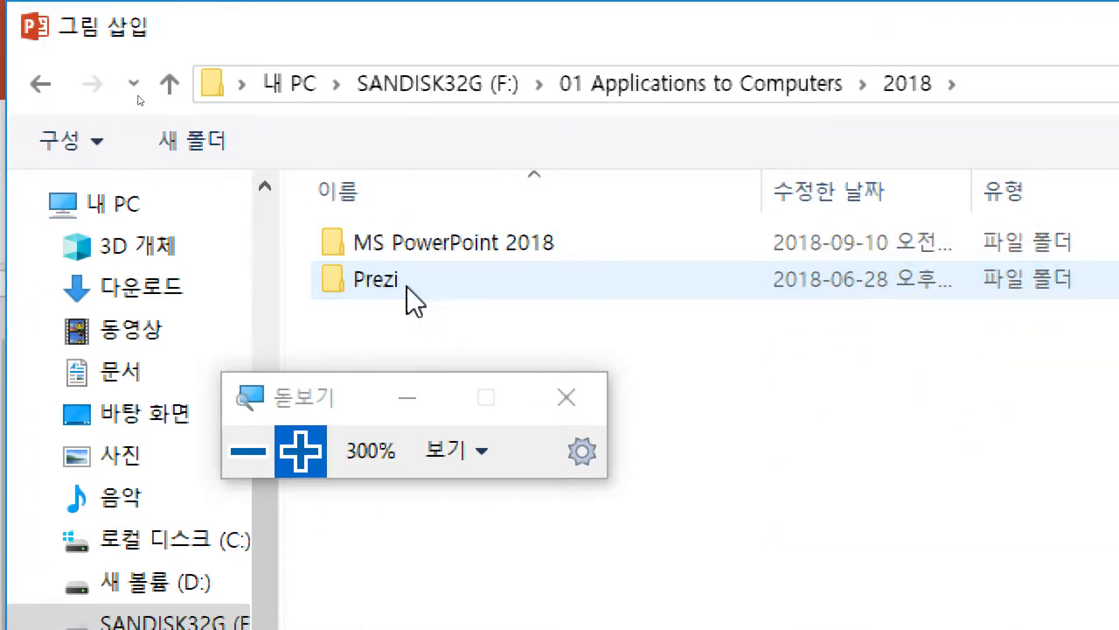
double_click(428, 256)
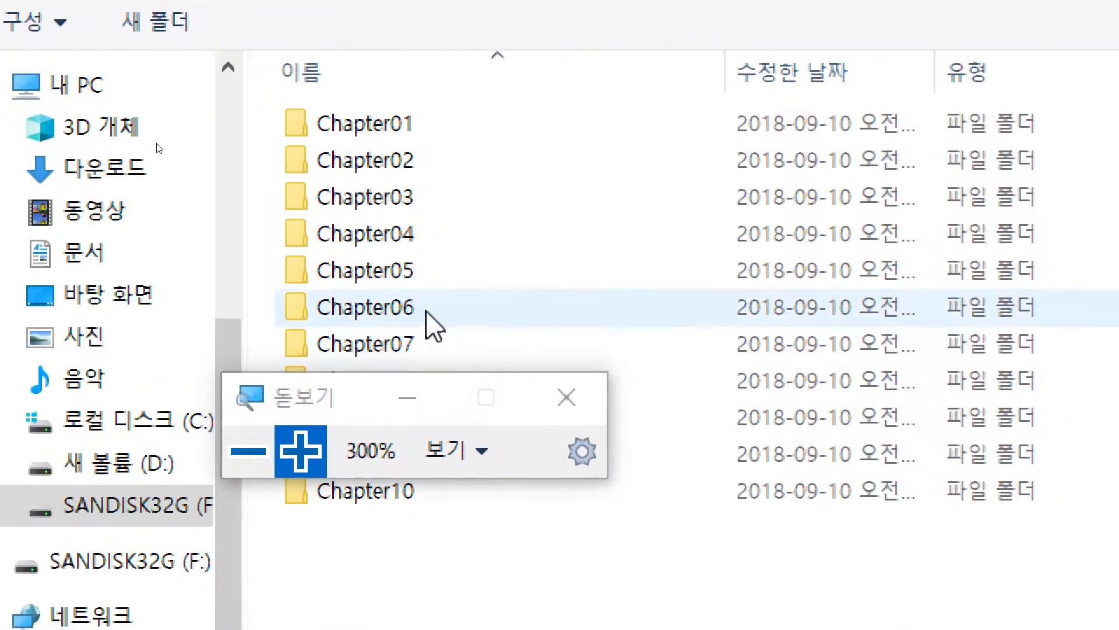
double_click(426, 312)
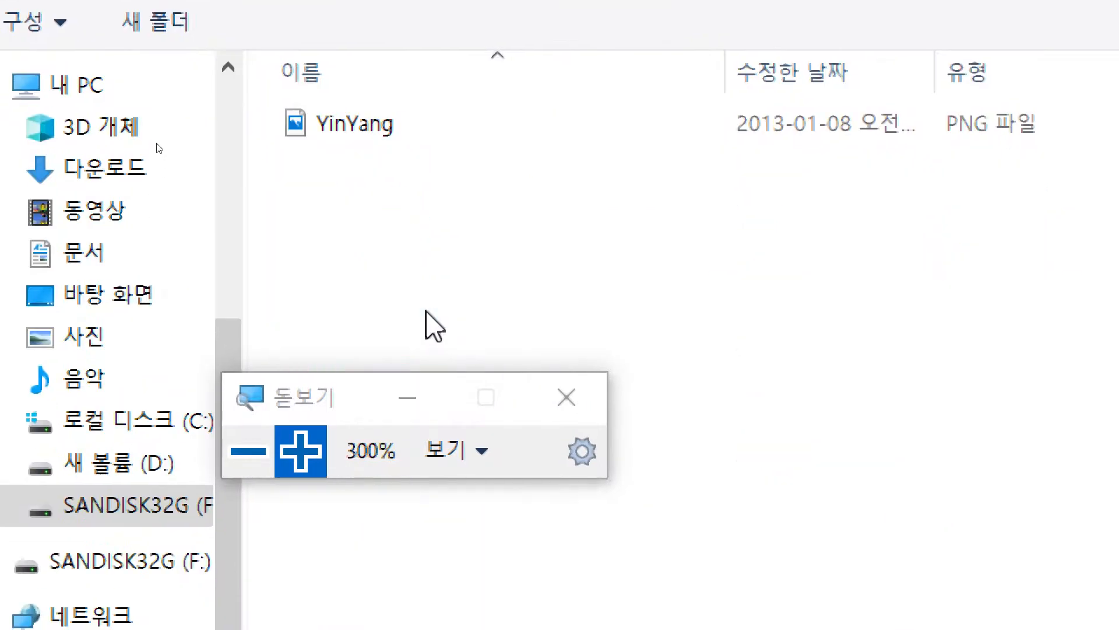
double_click(367, 126)
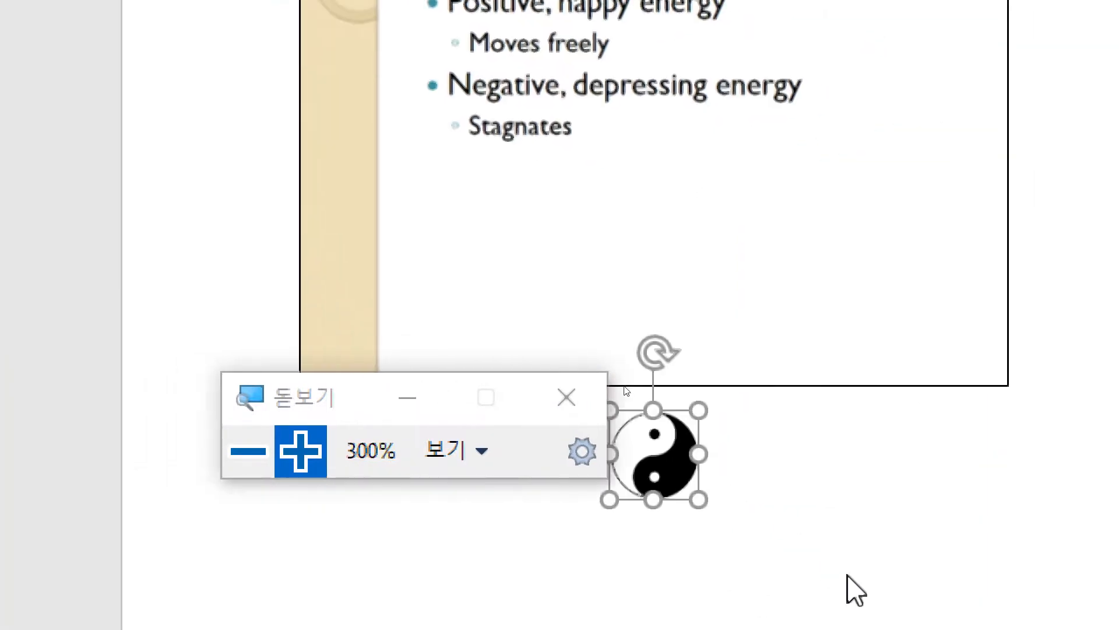
Move the yin-yang picture below the note text, centred horizontally on the notes page.
left_click_drag(677, 587, 677, 588)
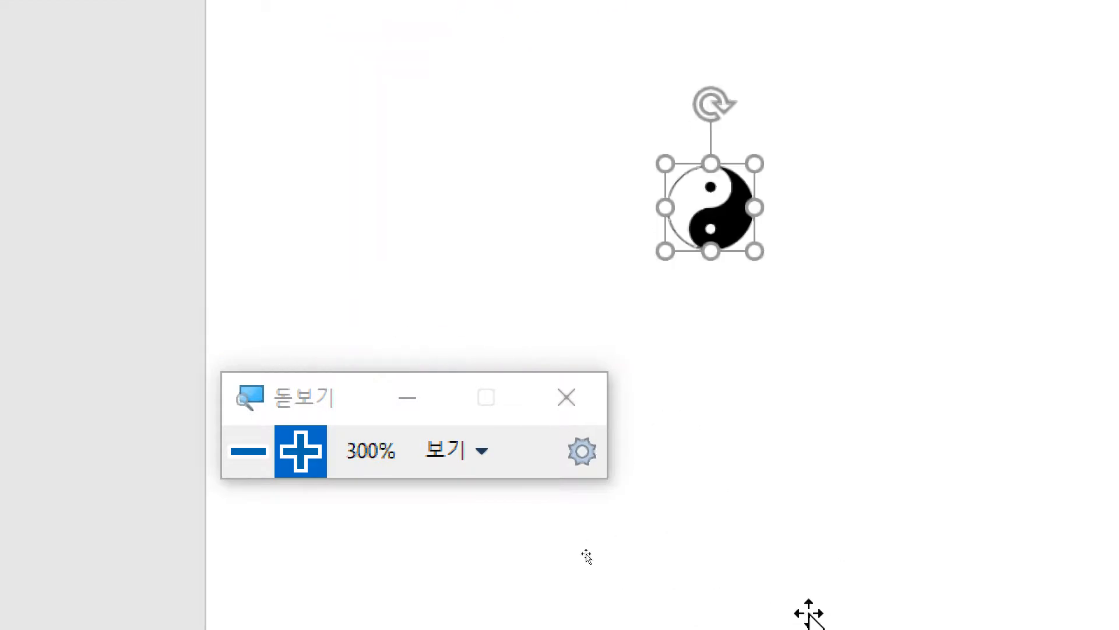
left_click(245, 452)
left_click(245, 451)
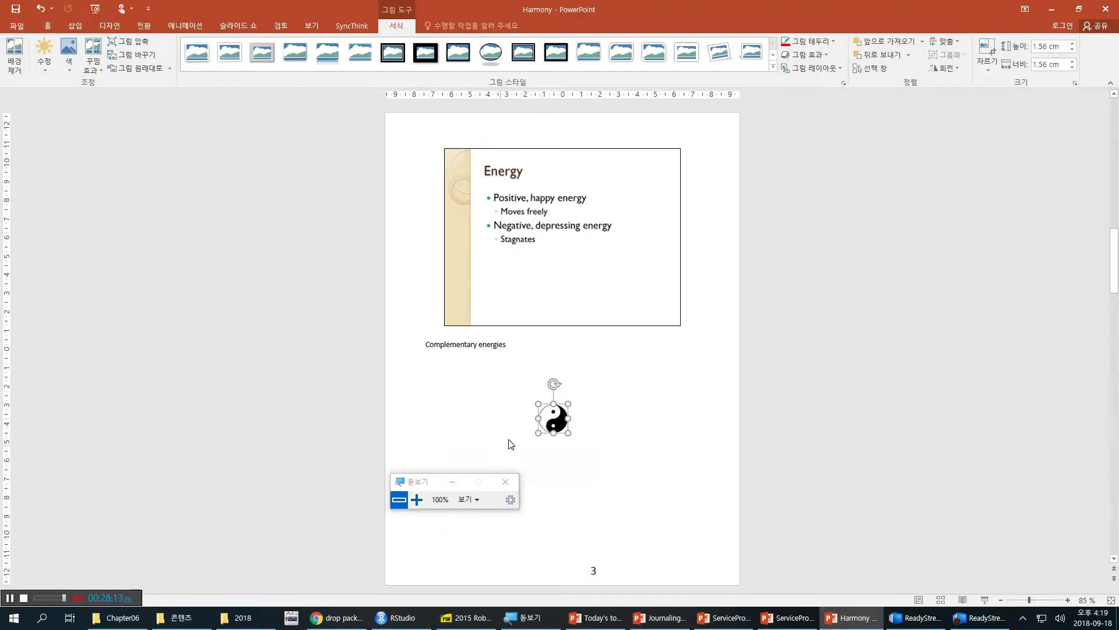
left_click_drag(543, 414, 551, 443)
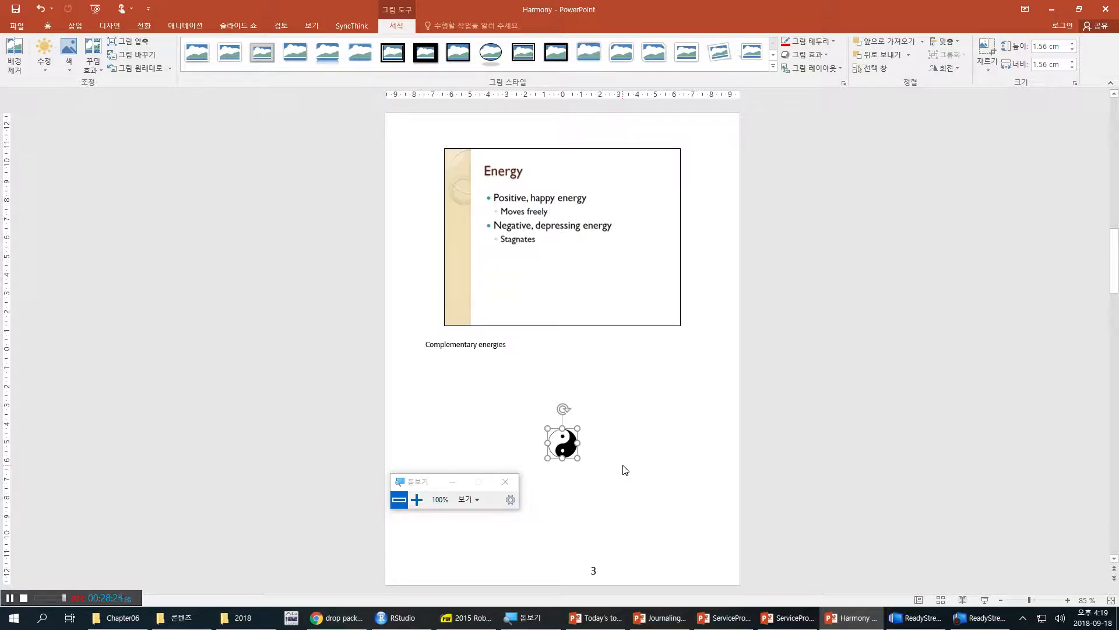
Delete the empty notes placeholder from the notes page of slide 4, "Life Areas".
scroll(625, 468, "down", 1)
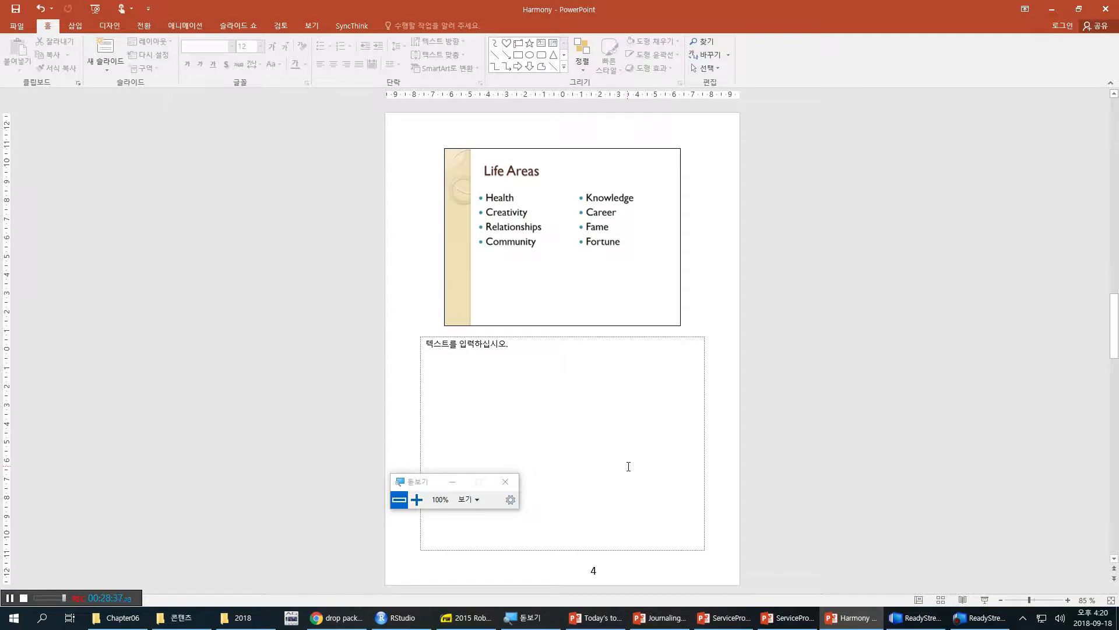
left_click(609, 339)
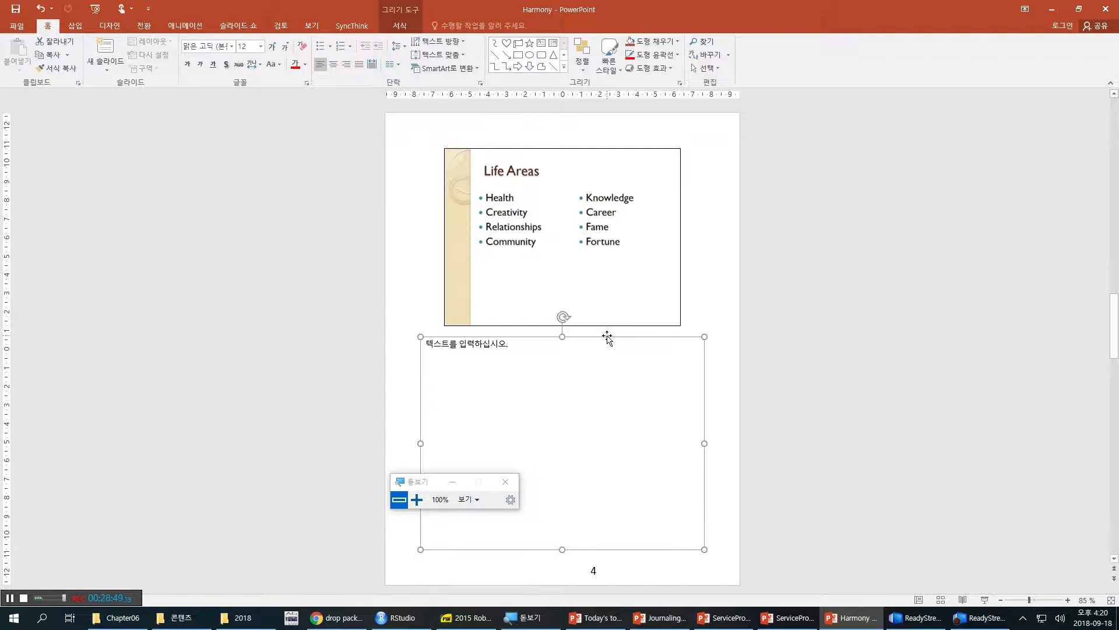
key("Delete")
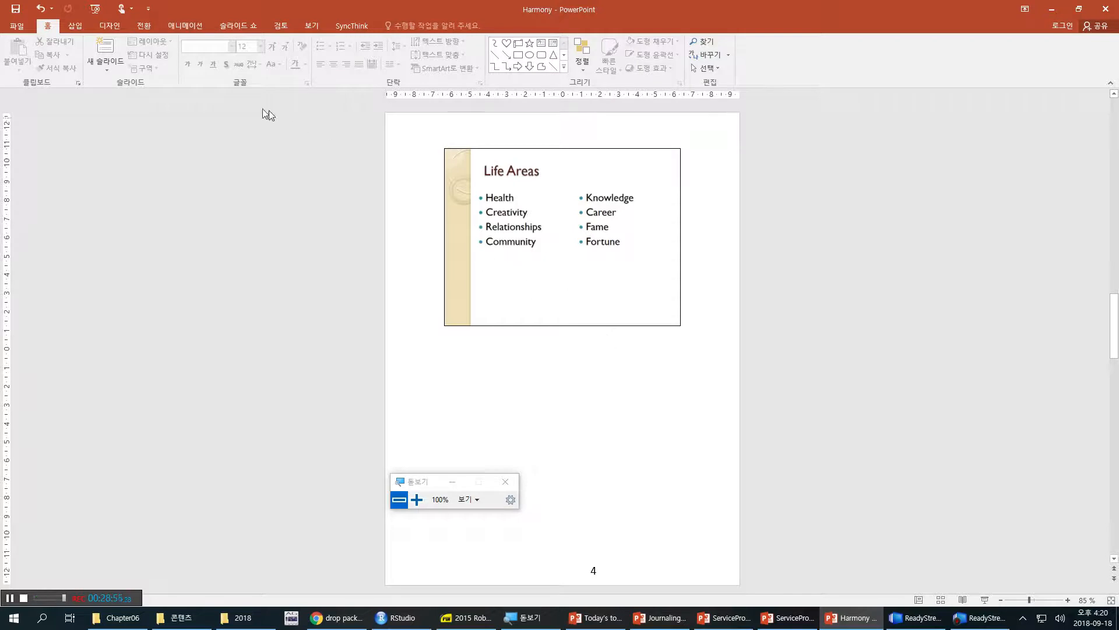
Insert a Hierarchy List (계층 구조 목록형) SmartArt graphic on slide 4's notes page and move it below the slide image.
left_click(78, 26)
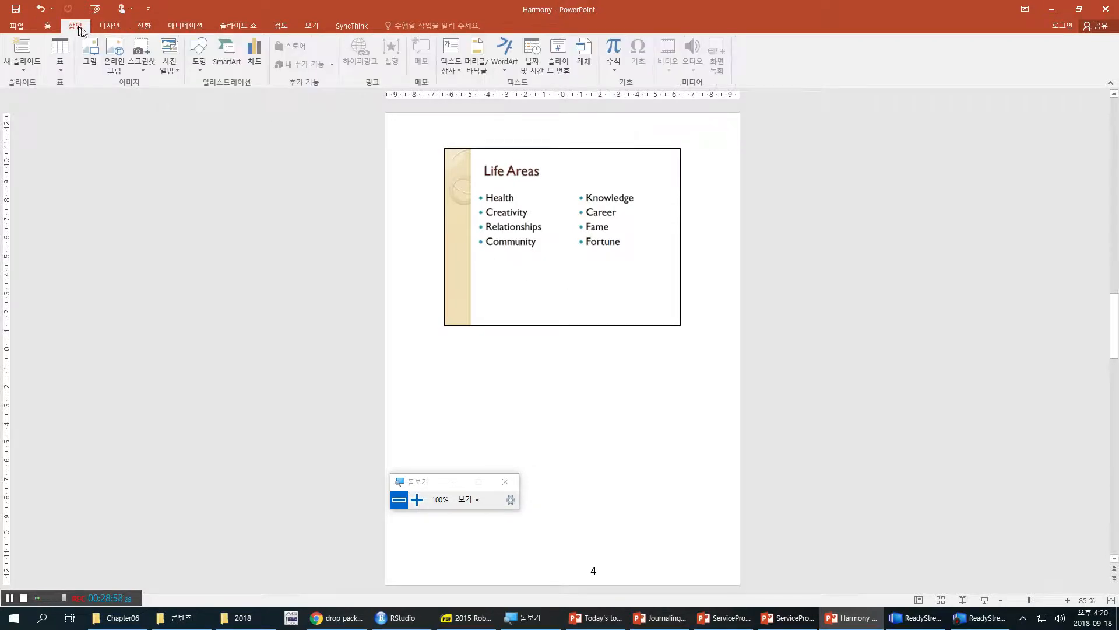
left_click(416, 499)
left_click(417, 499)
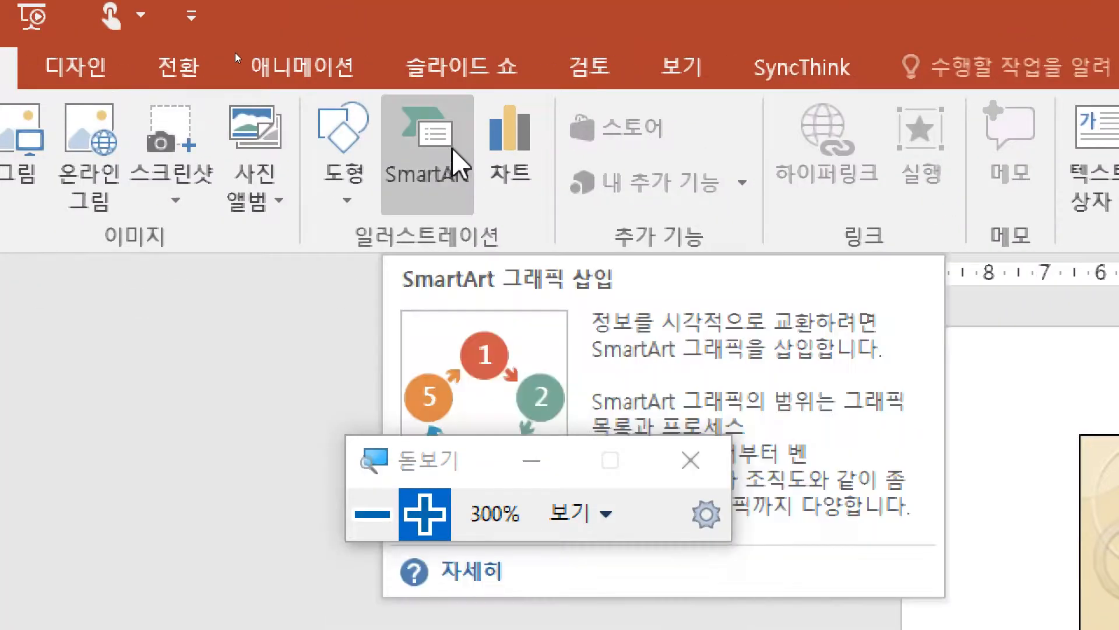
left_click(459, 165)
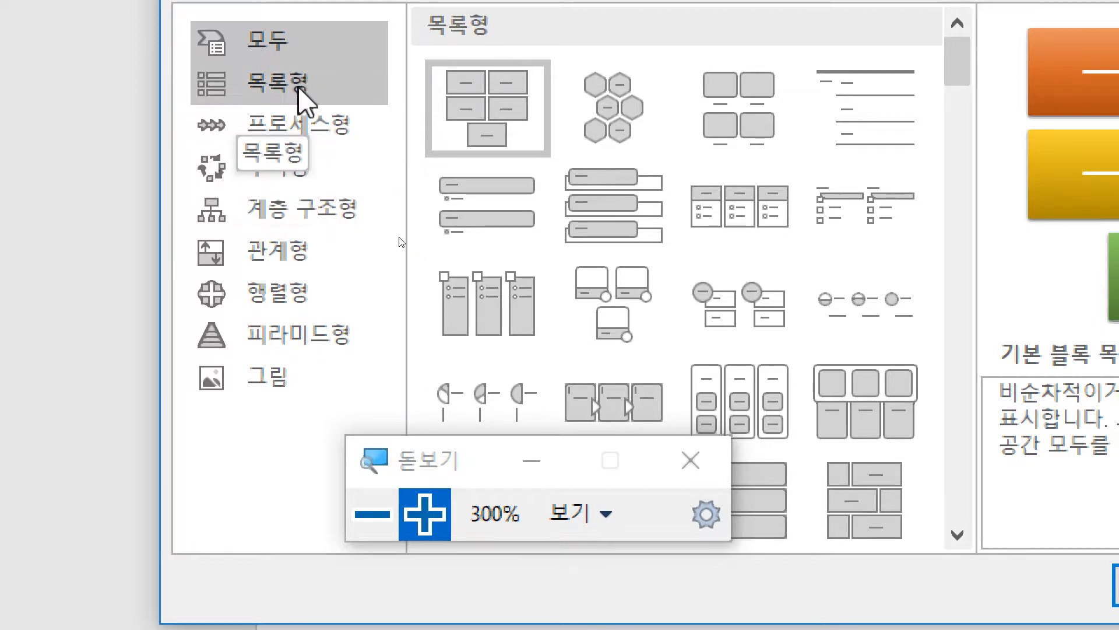
left_click(300, 221)
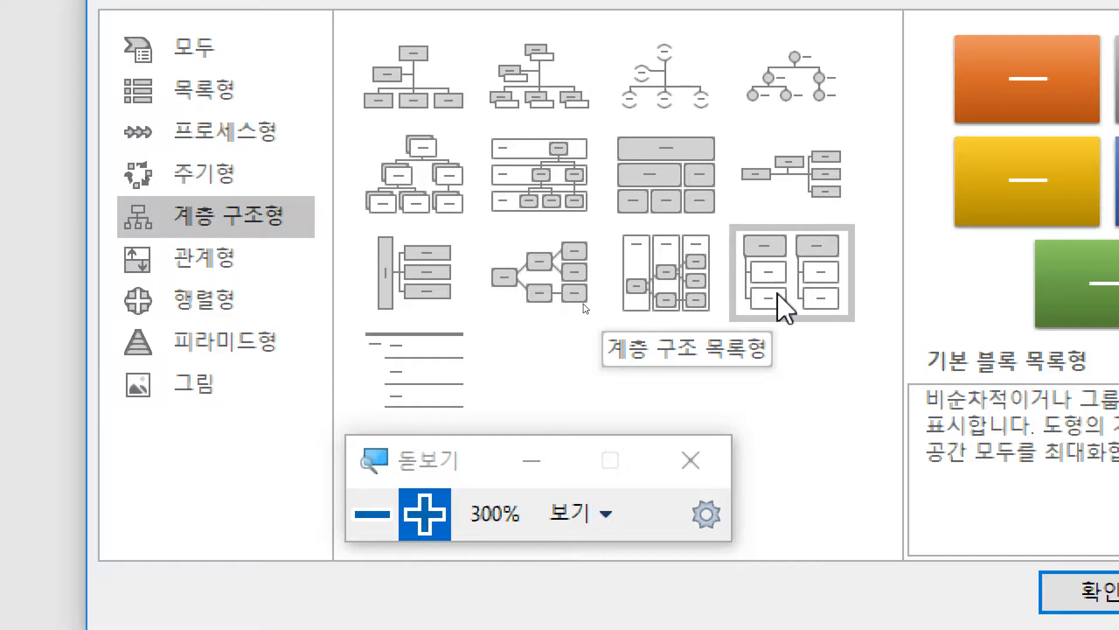
left_click(779, 294)
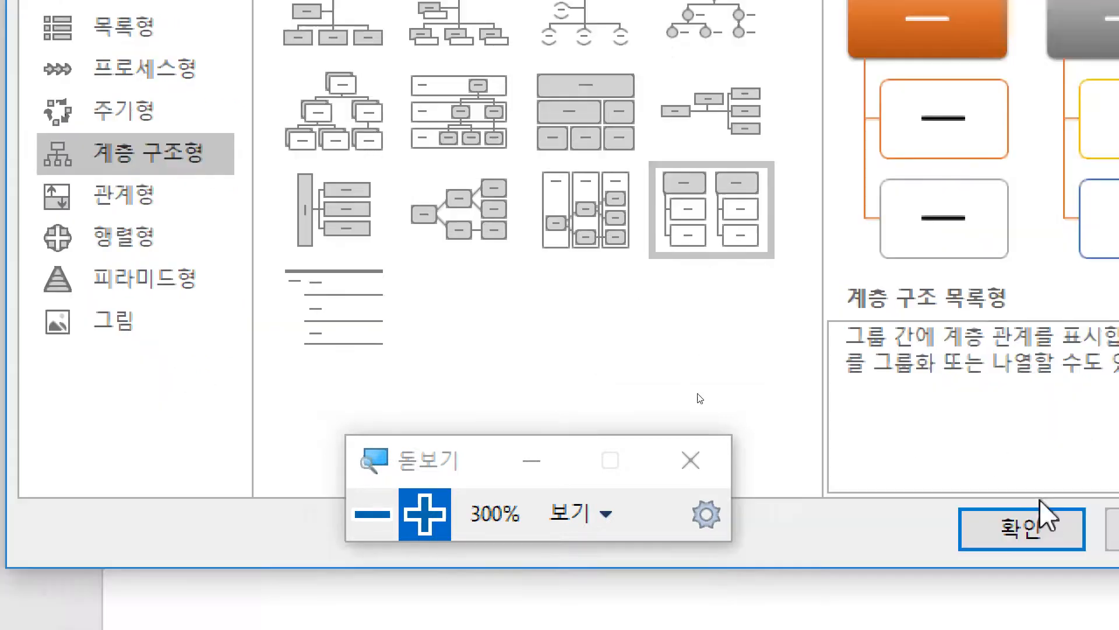
left_click(1047, 528)
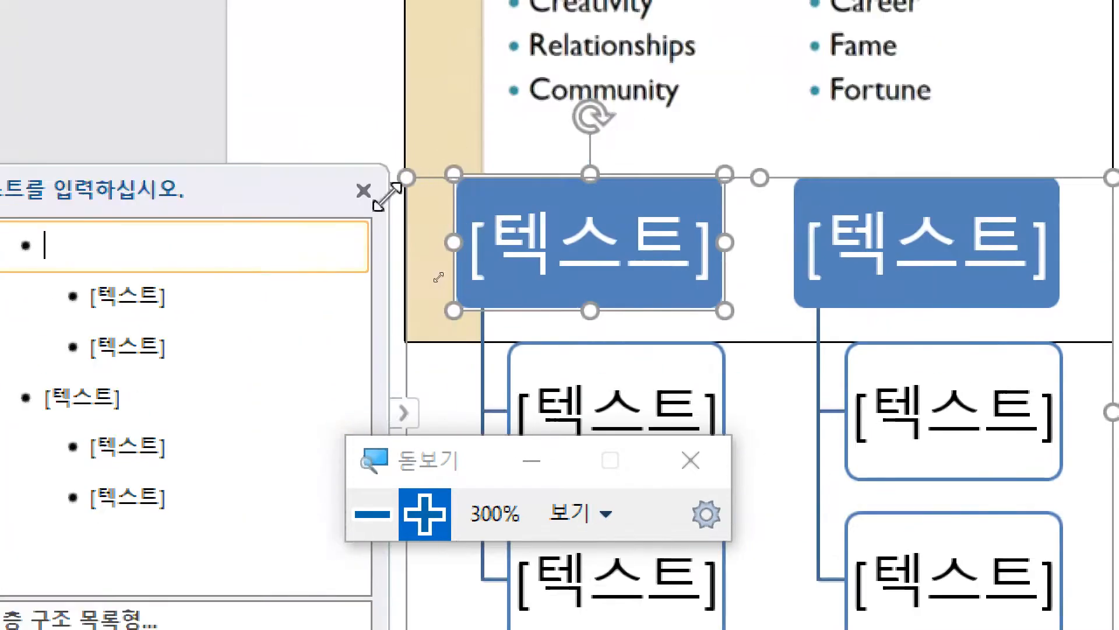
mouse_move(221, 175)
left_mouse_down()
mouse_move(200, 271)
mouse_move(215, 178)
left_mouse_up()
left_click_drag(437, 179, 407, 433)
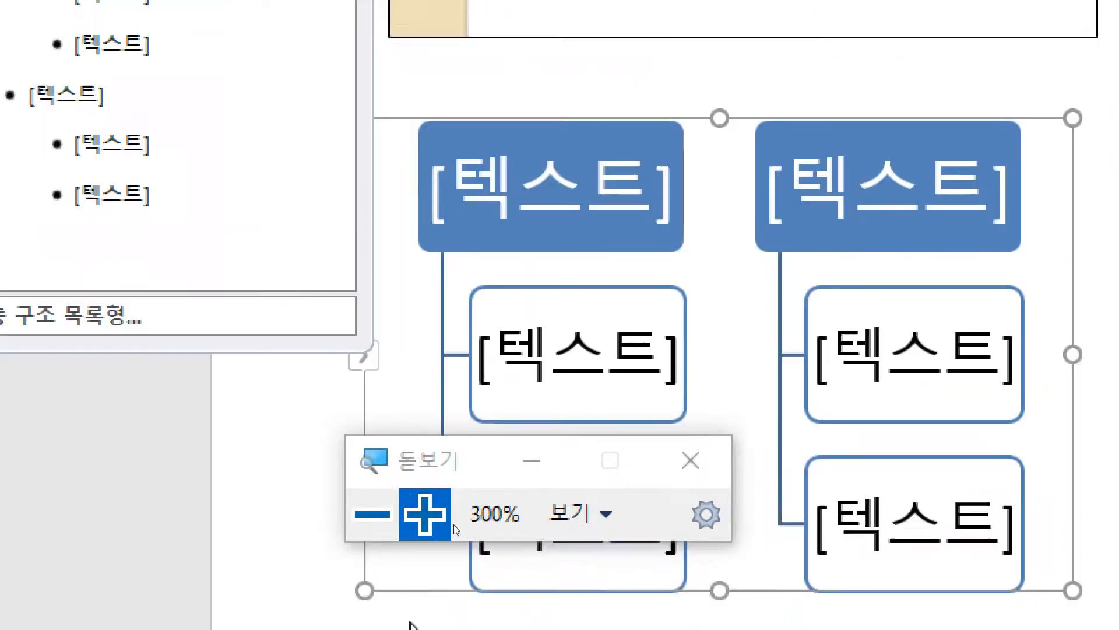
Enter "Focus" as the first top-level heading of the SmartArt graphic.
left_click(547, 117)
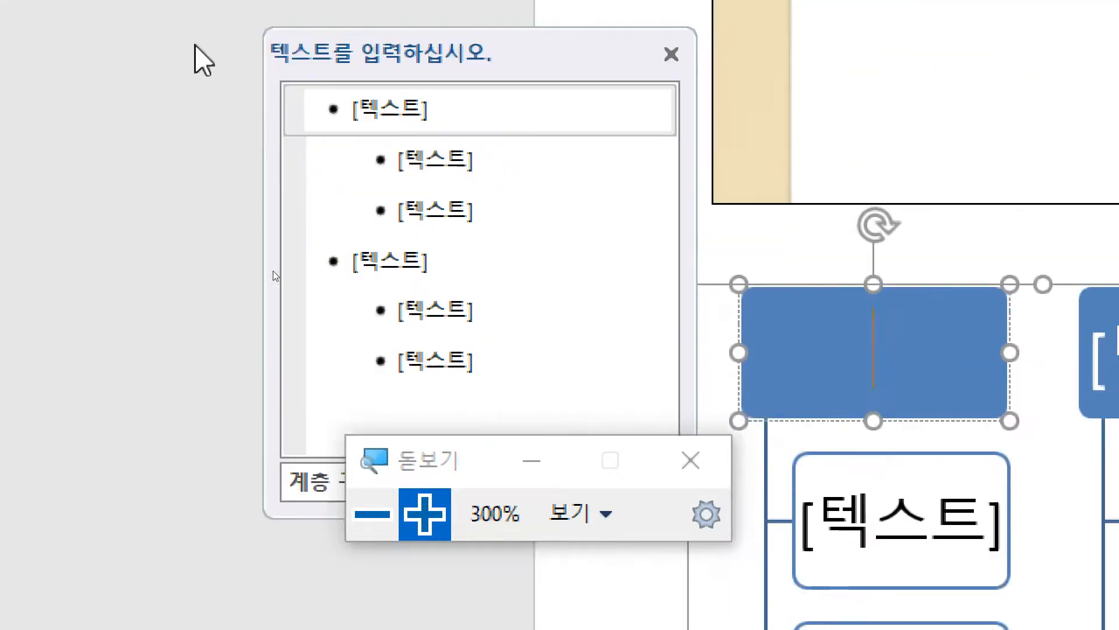
left_click(366, 151)
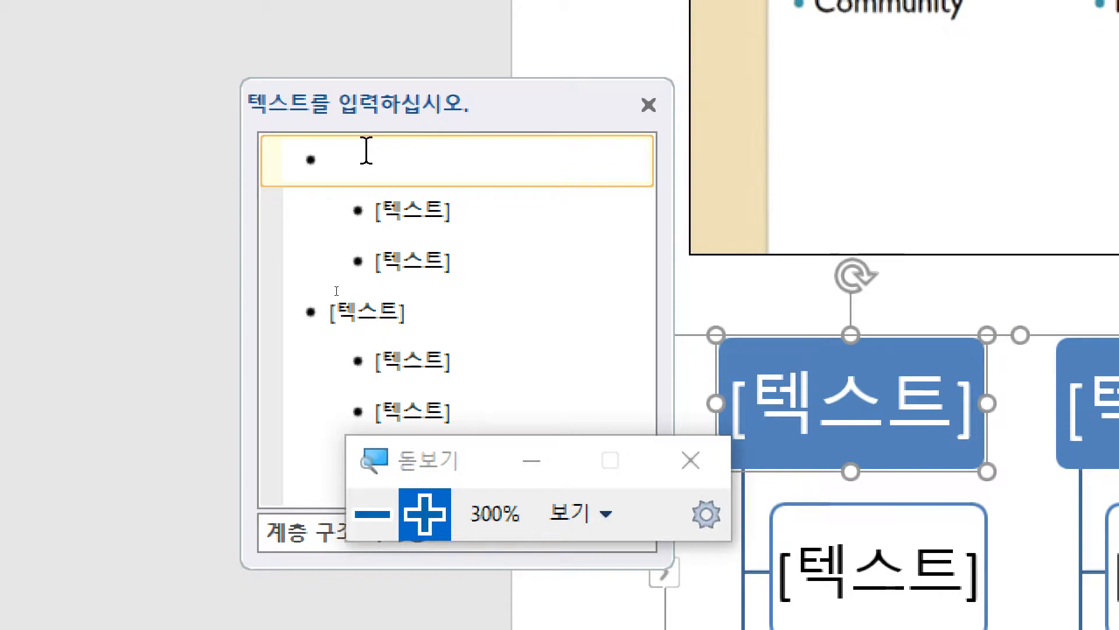
left_click(351, 167)
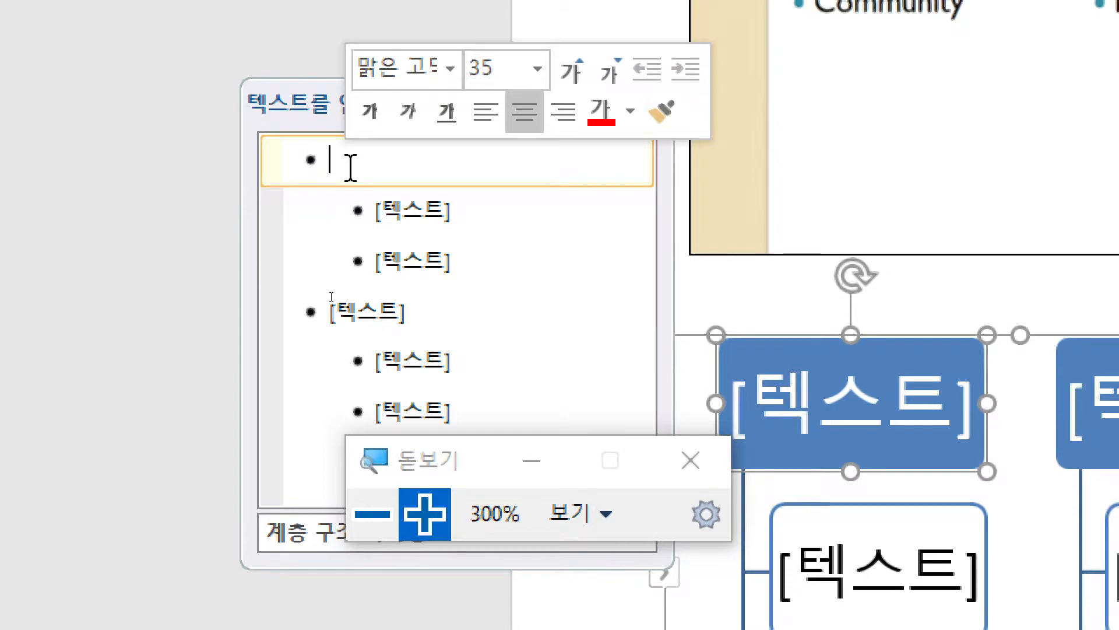
type("Focus")
key("Down")
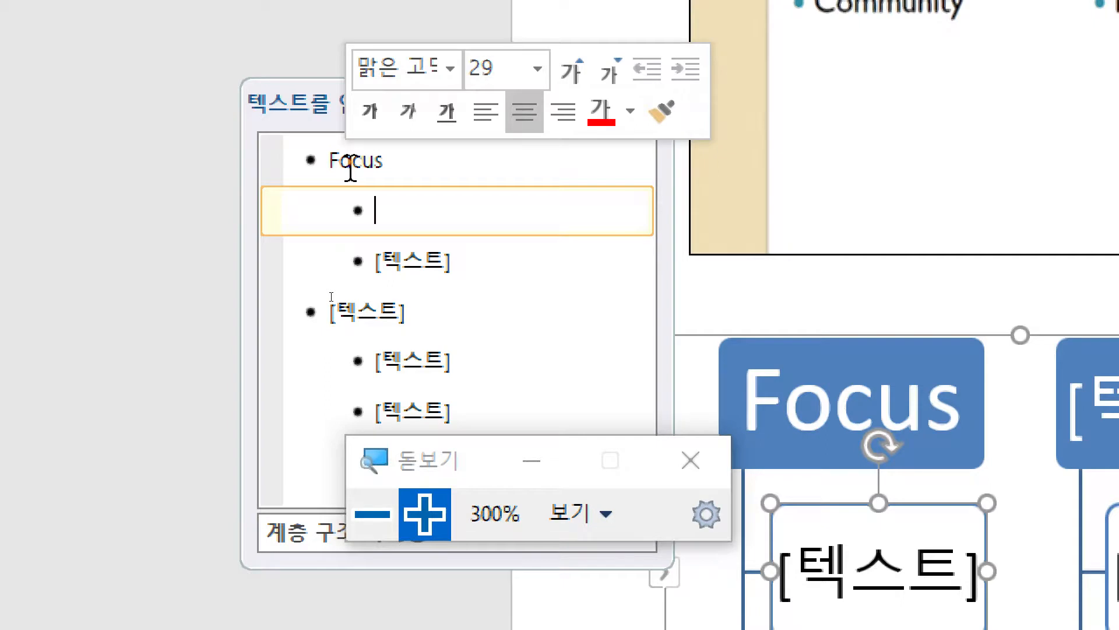
Enter "Health", "Creativity" and "Relationships" as the sub-items under the Focus heading of the SmartArt graphic.
type("Health")
key("Down")
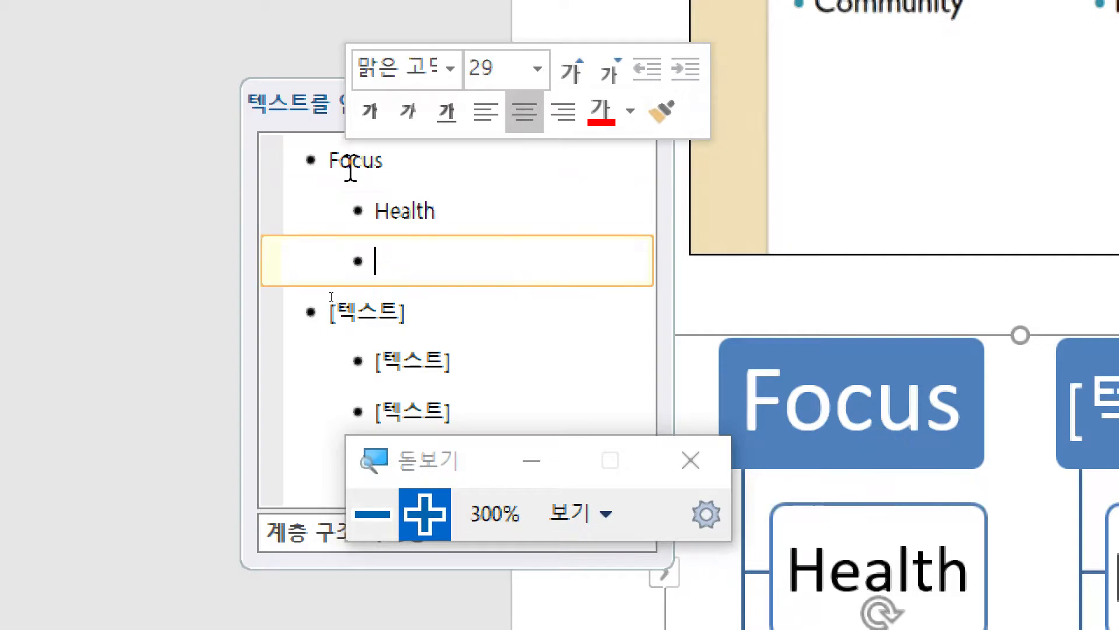
type("Creato")
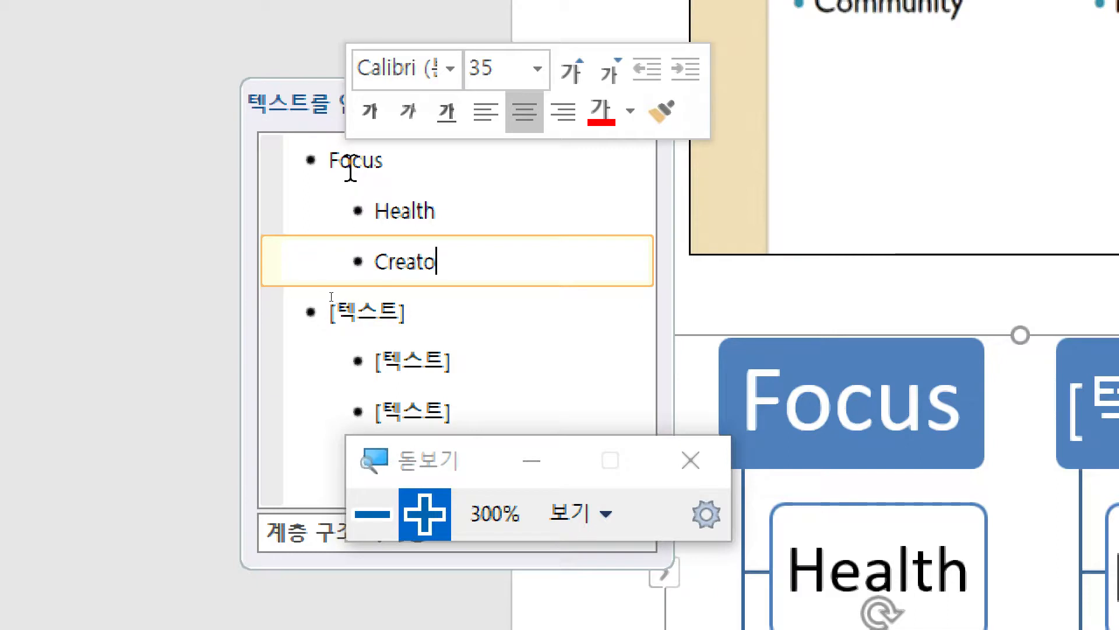
key("BackSpace")
type("ivity")
key("Return")
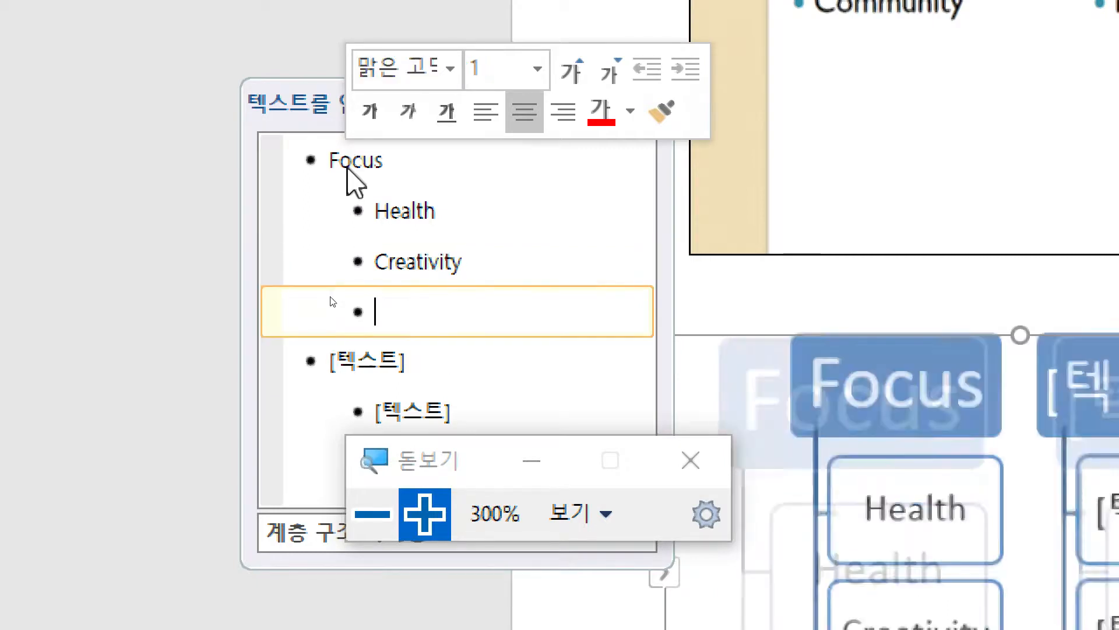
type("R")
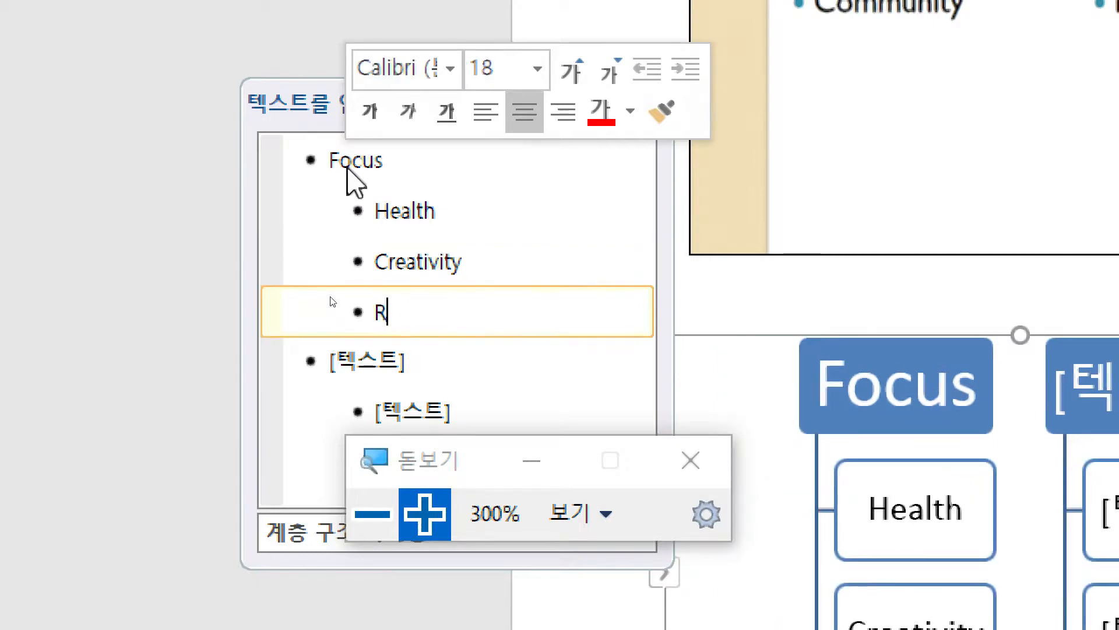
type("elationships")
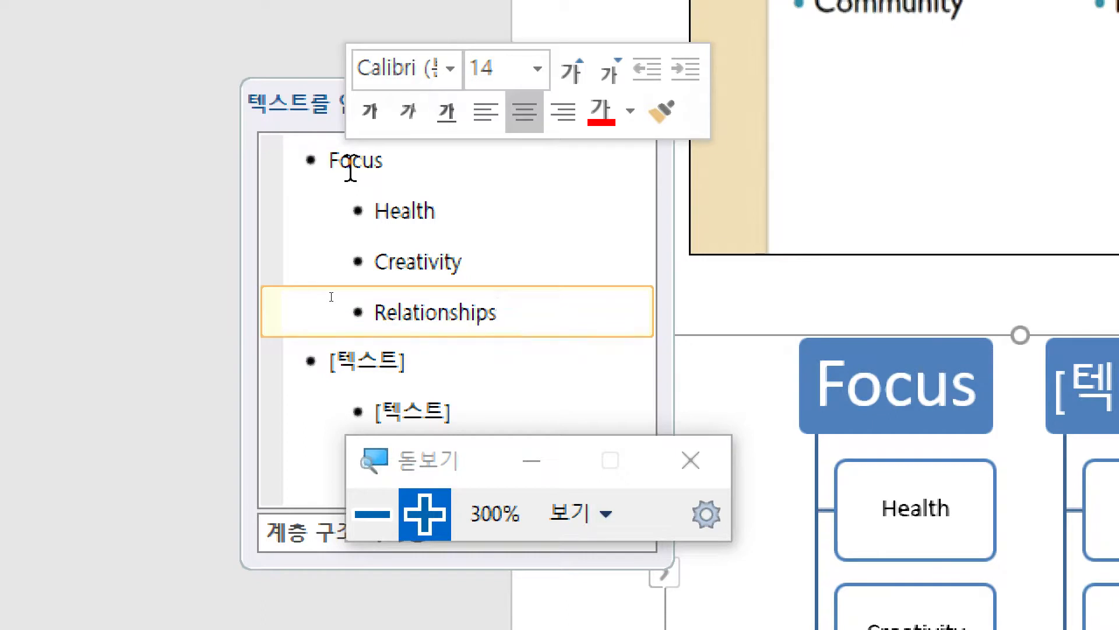
Add "Community", with a capital C, as the fourth sub-item under Focus.
key("Return")
type("community")
key("Left")
key("Left")
key("Left")
key("Left")
key("Left")
key("Left")
key("Left")
key("Left")
key("BackSpace")
type("C")
key("Right")
key("Right")
key("Right")
key("Right")
key("Right")
key("Right")
key("Right")
key("Right")
key("Right")
key("Right")
key("Right")
key("Left")
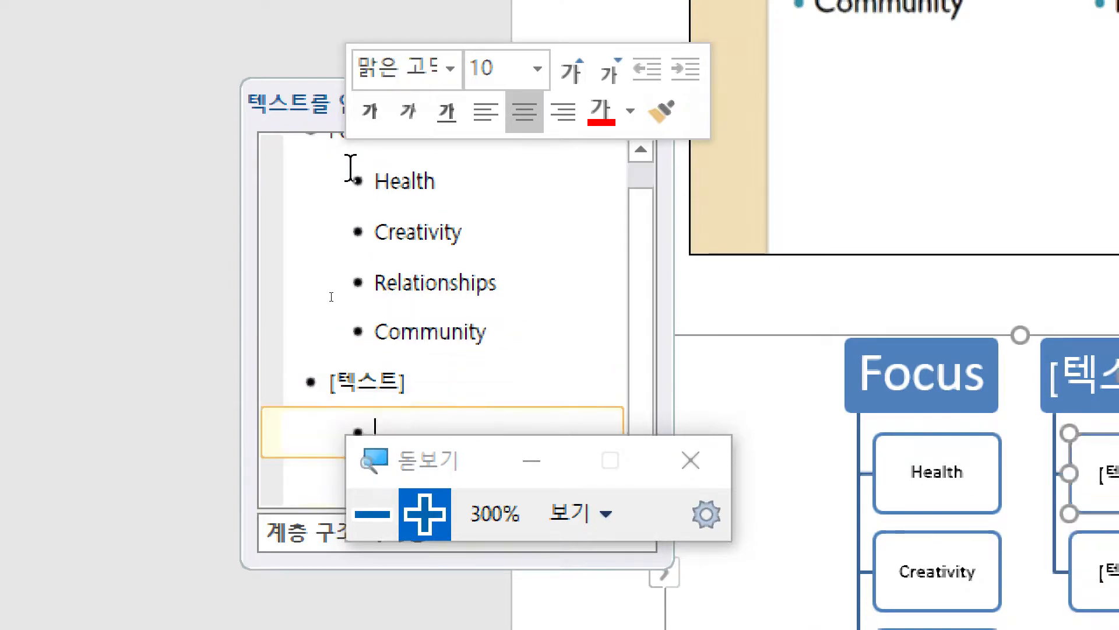
Enter "Follow" as the second top-level heading of the SmartArt graphic, with "Knowledge" and "Career" as its sub-items.
key("Left")
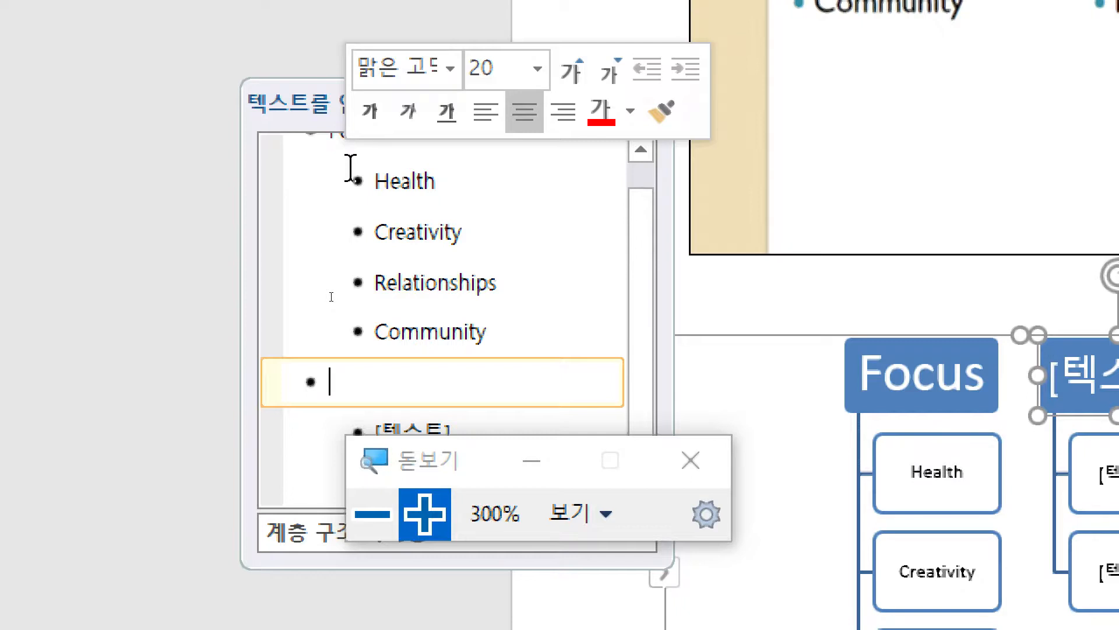
type("Follow")
key("Return")
key("Tab")
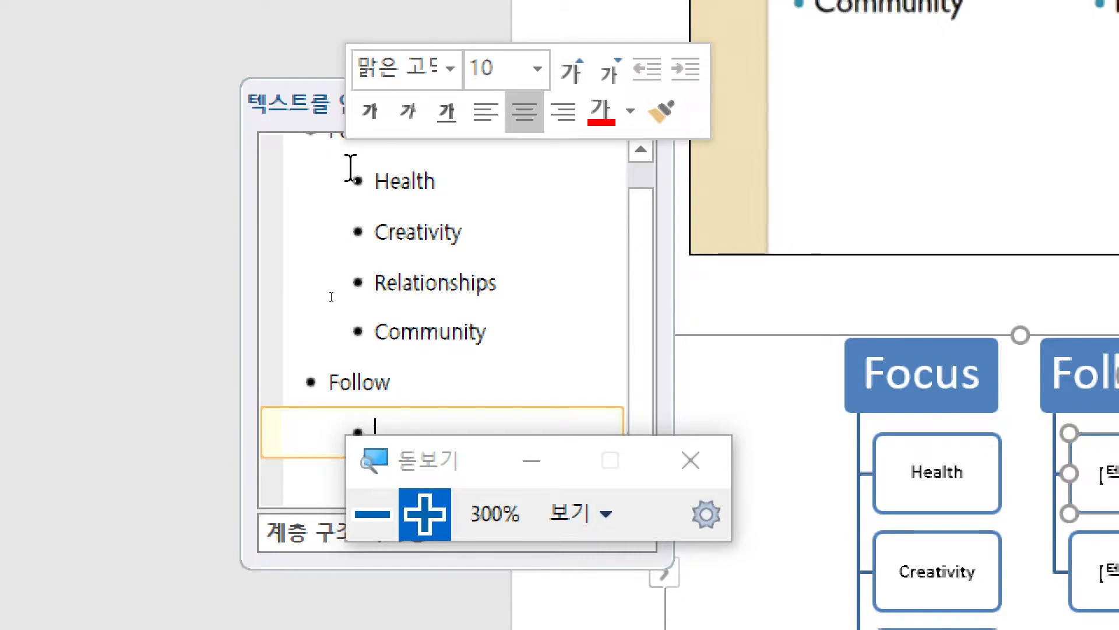
type("Knowledge")
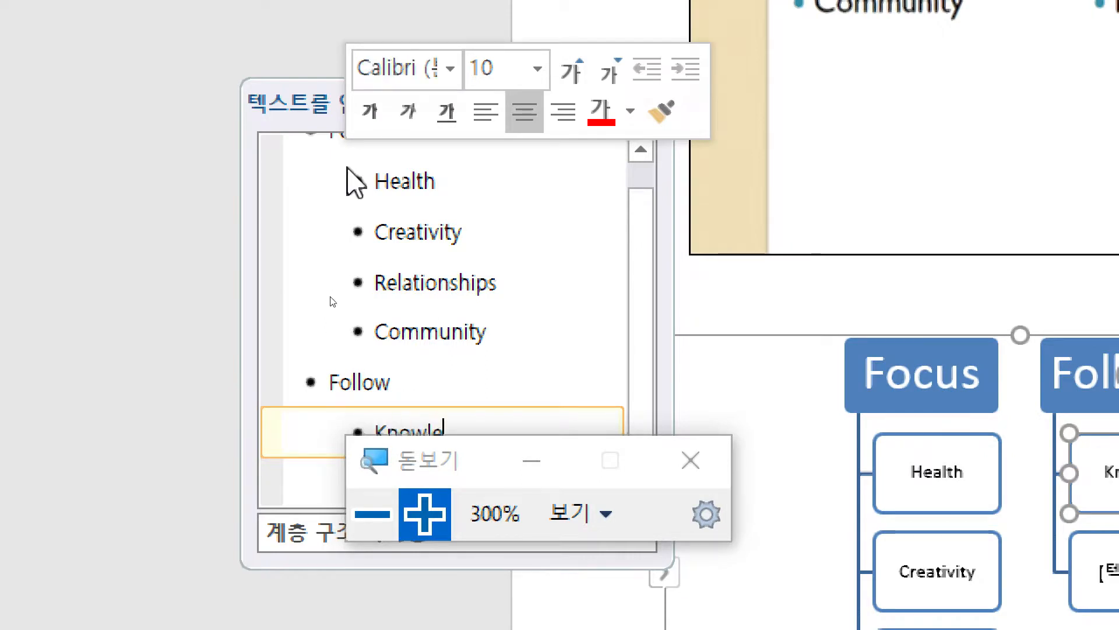
key("Return")
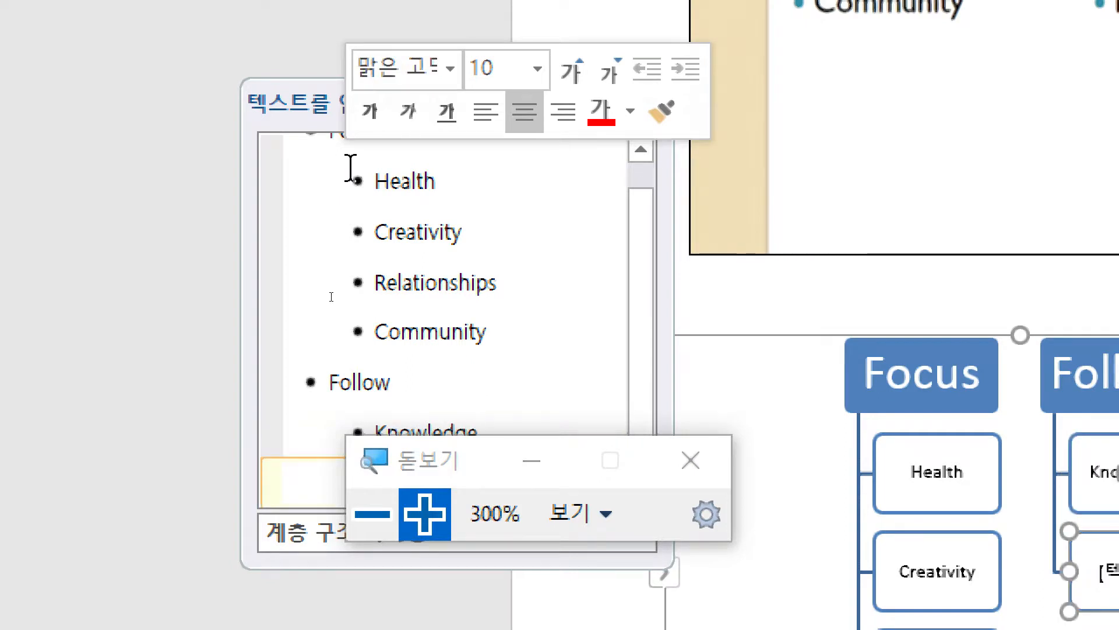
left_click(349, 170)
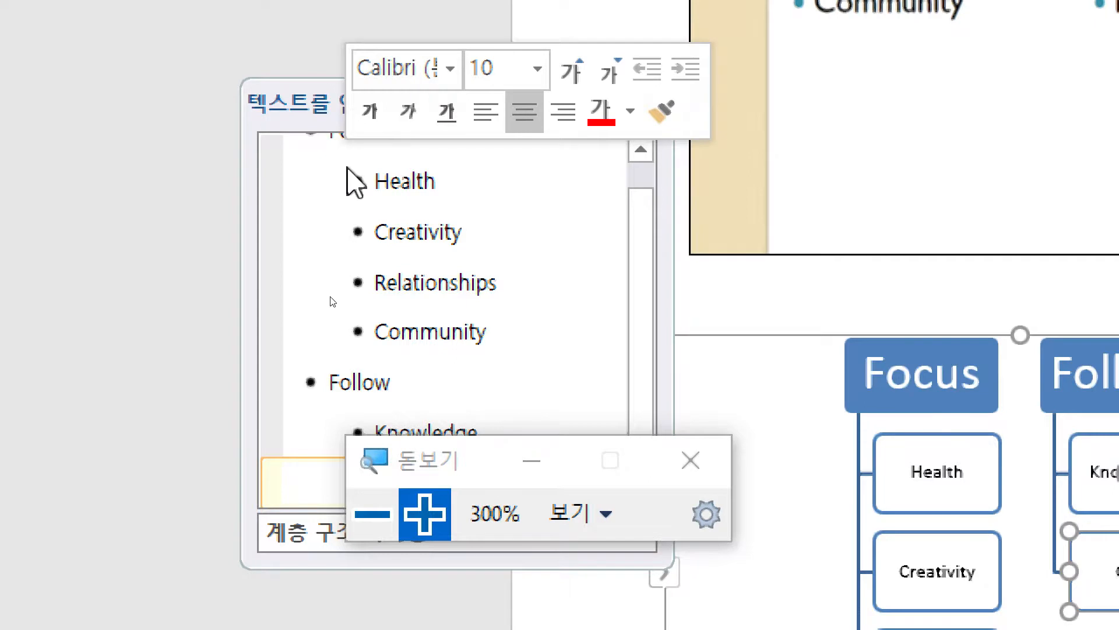
left_click_drag(474, 464, 881, 156)
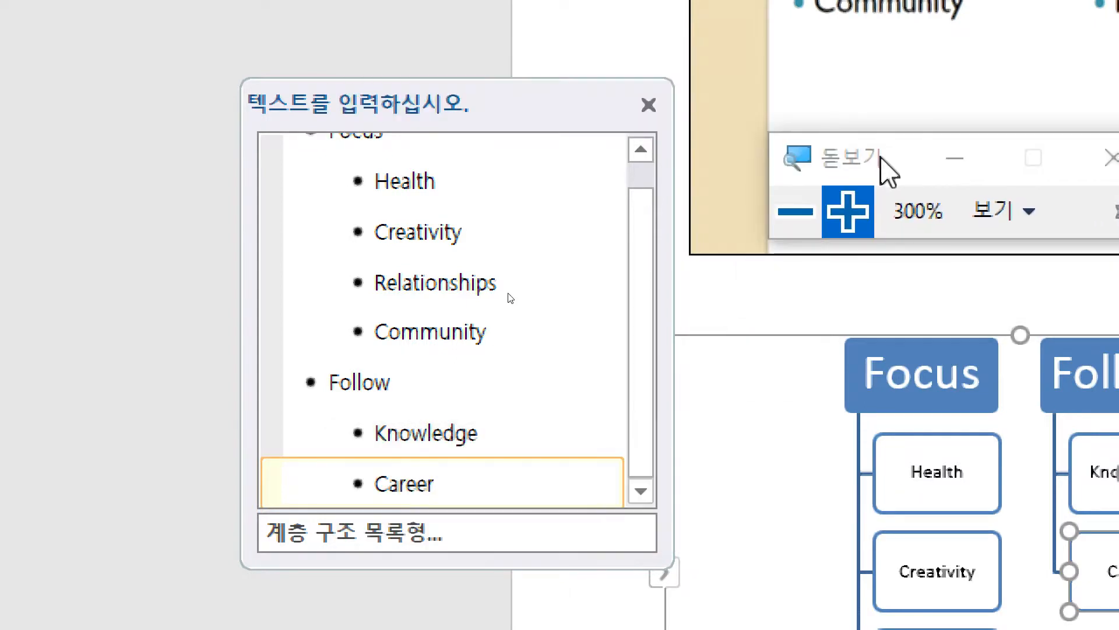
Add "Fame" and "Fortune" as the last two sub-items under Follow and close the SmartArt text pane.
key("Return")
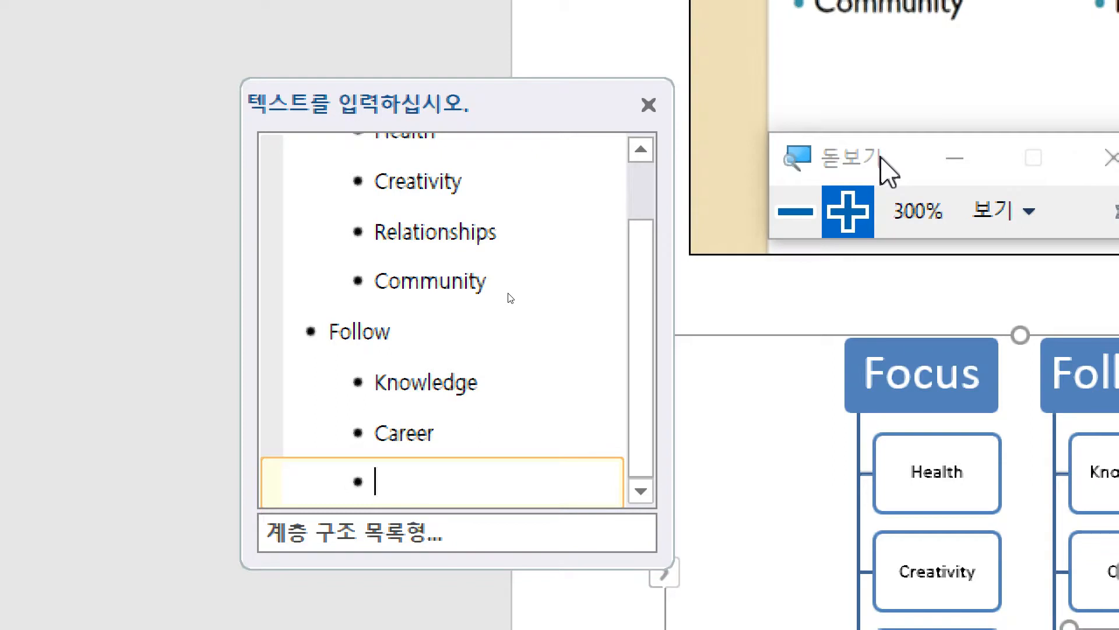
type("Fame")
key("Return")
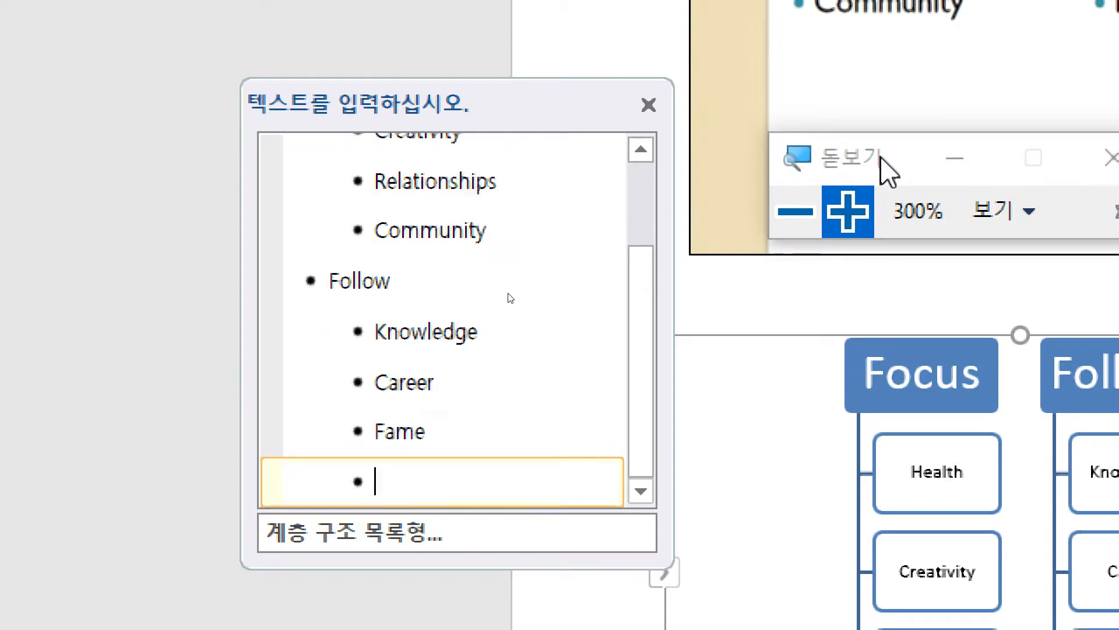
type("Fortune")
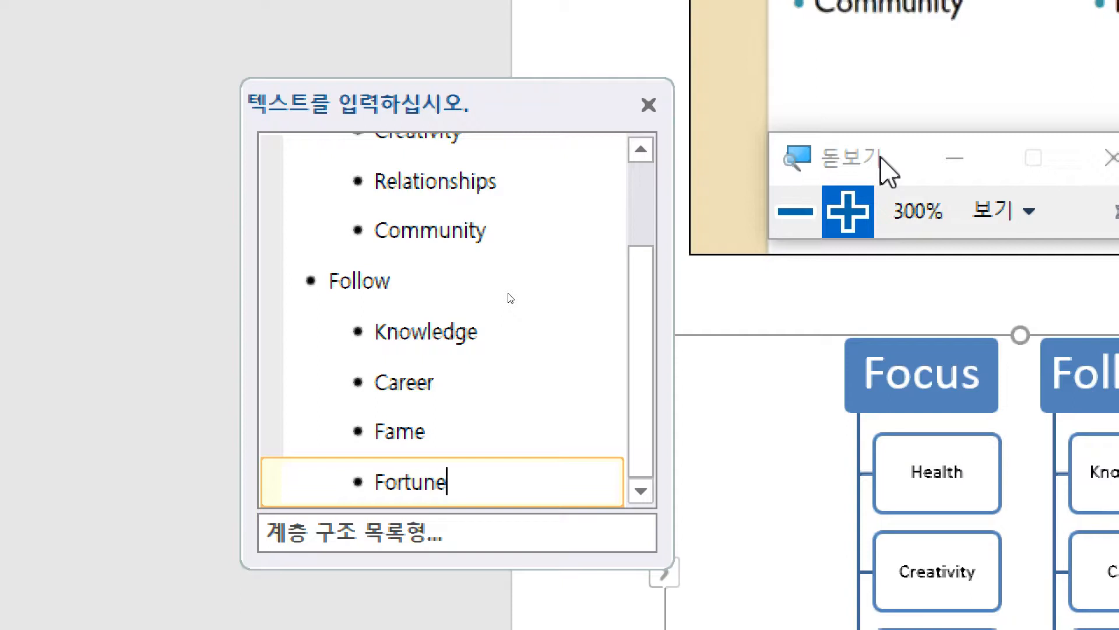
left_click(650, 108)
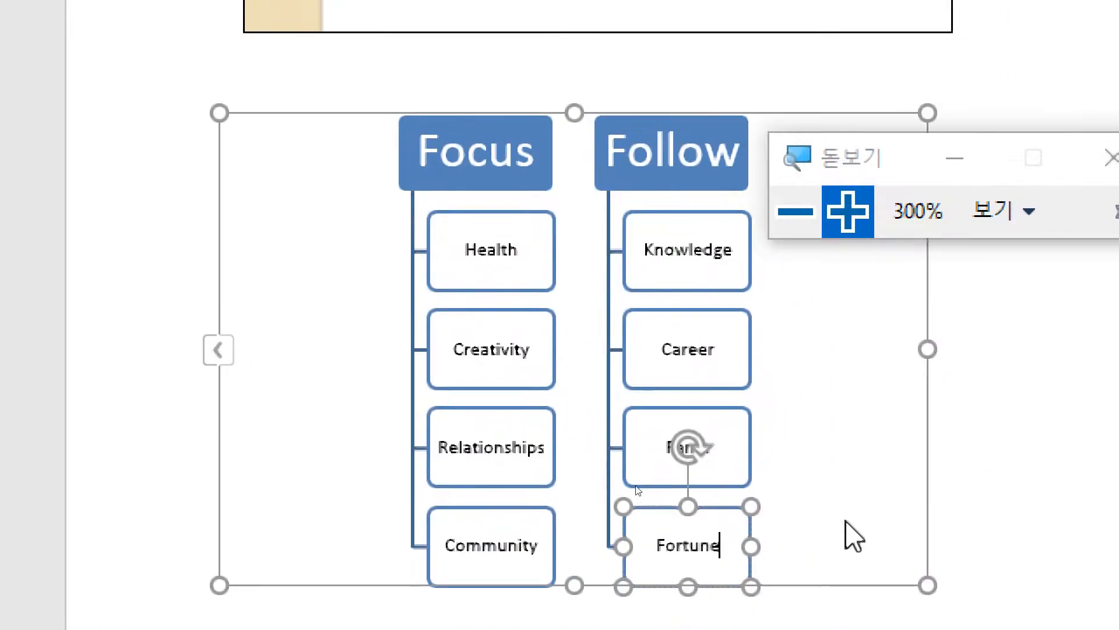
Change the SmartArt graphic's colours to Colored Fill - Accent 3 (색 채우기 - 강조 3).
left_click(295, 116)
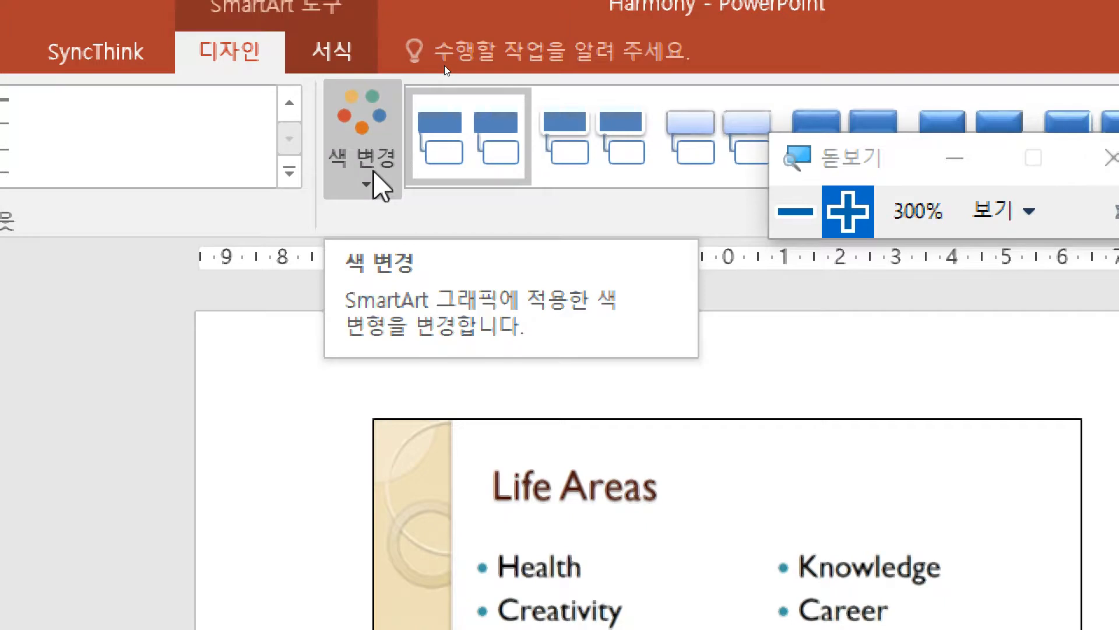
left_click(373, 173)
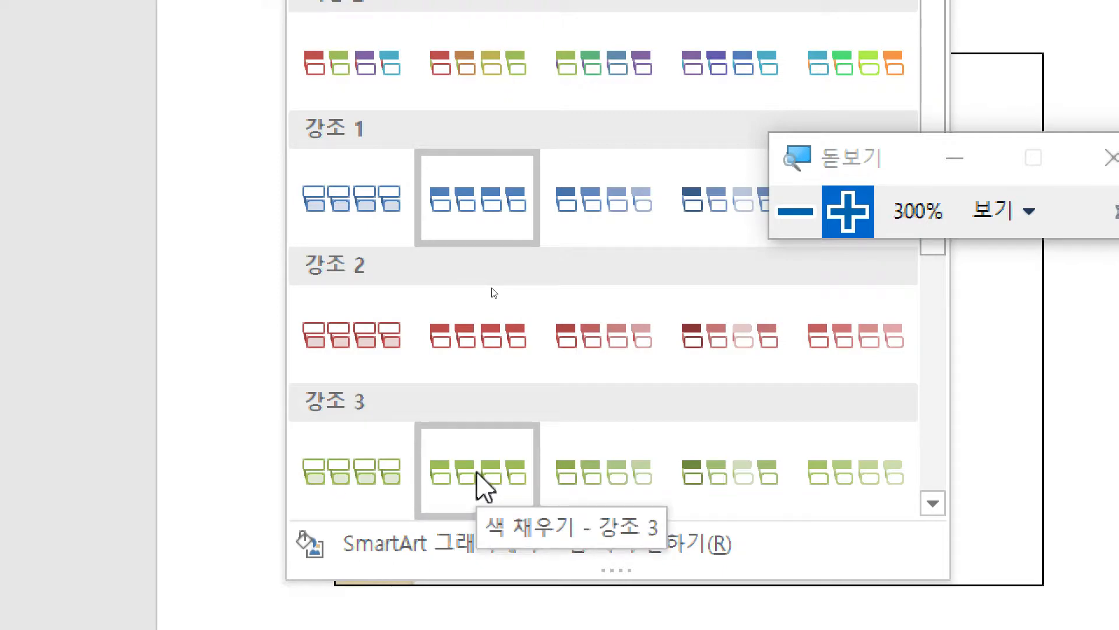
left_click(484, 486)
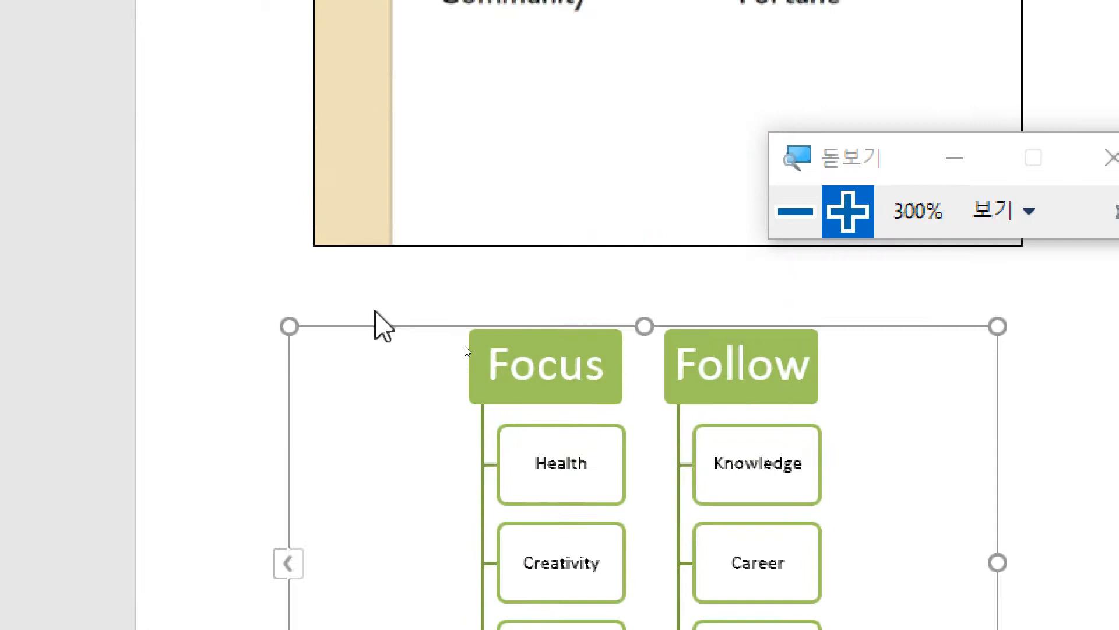
Apply the fourth SmartArt style, with glossy, shadowed heading boxes, to the hierarchy list and deselect the graphic.
left_click(375, 281)
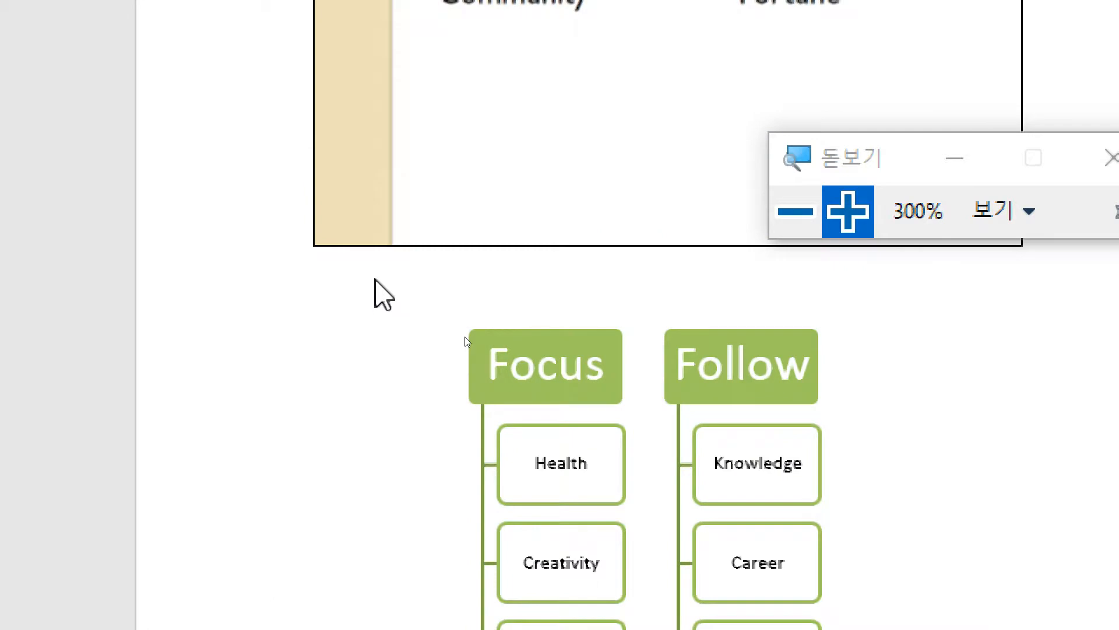
left_click(534, 333)
left_click(725, 334)
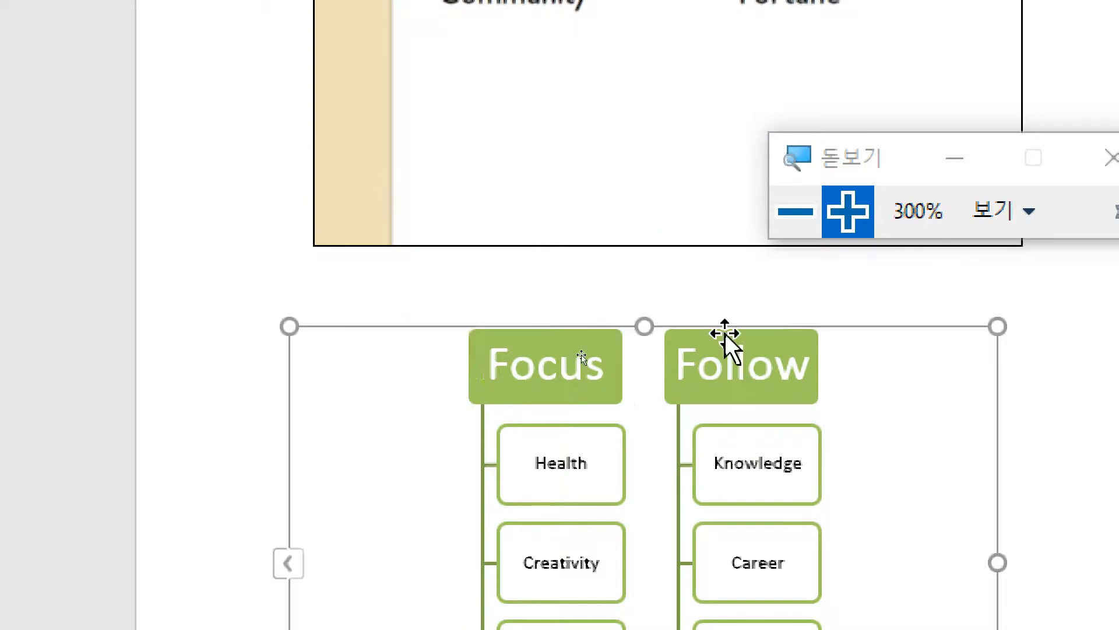
left_click(594, 349)
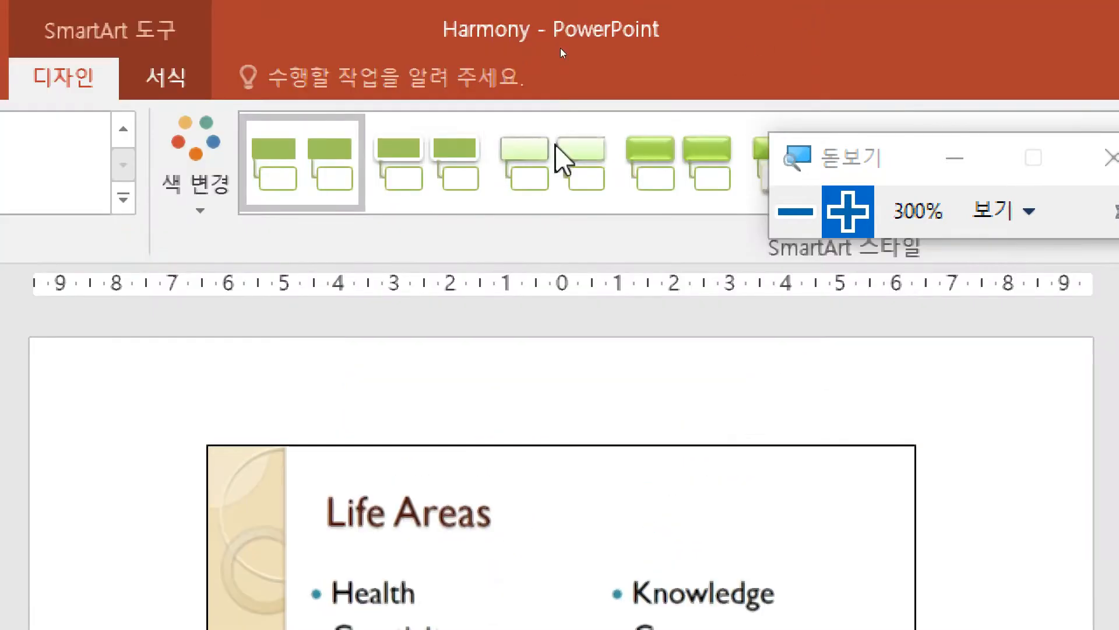
left_click(678, 147)
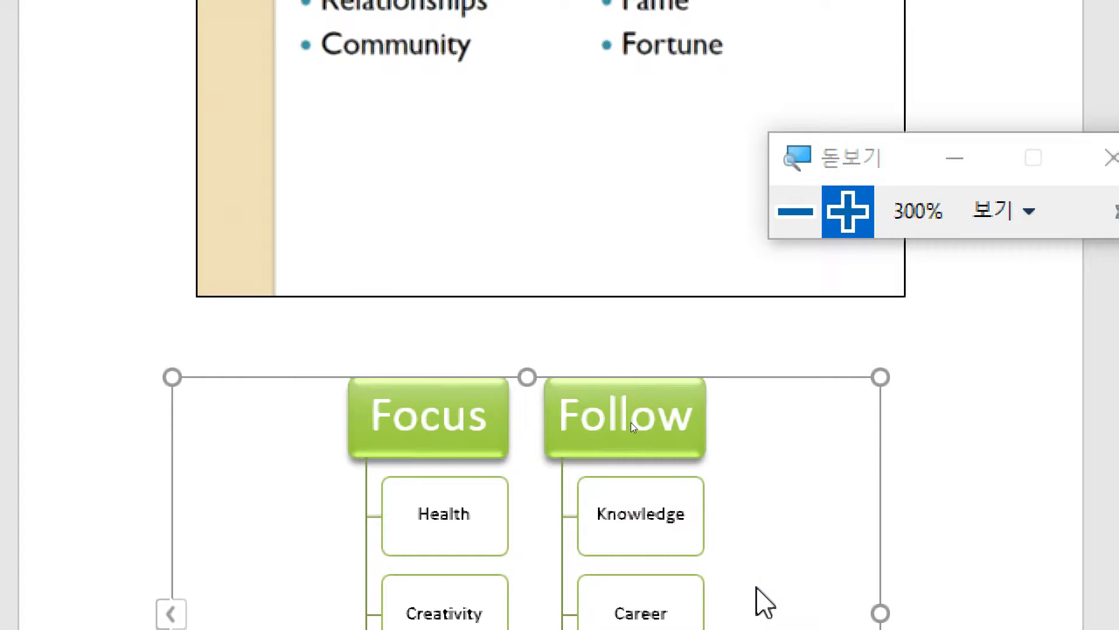
left_click(939, 501)
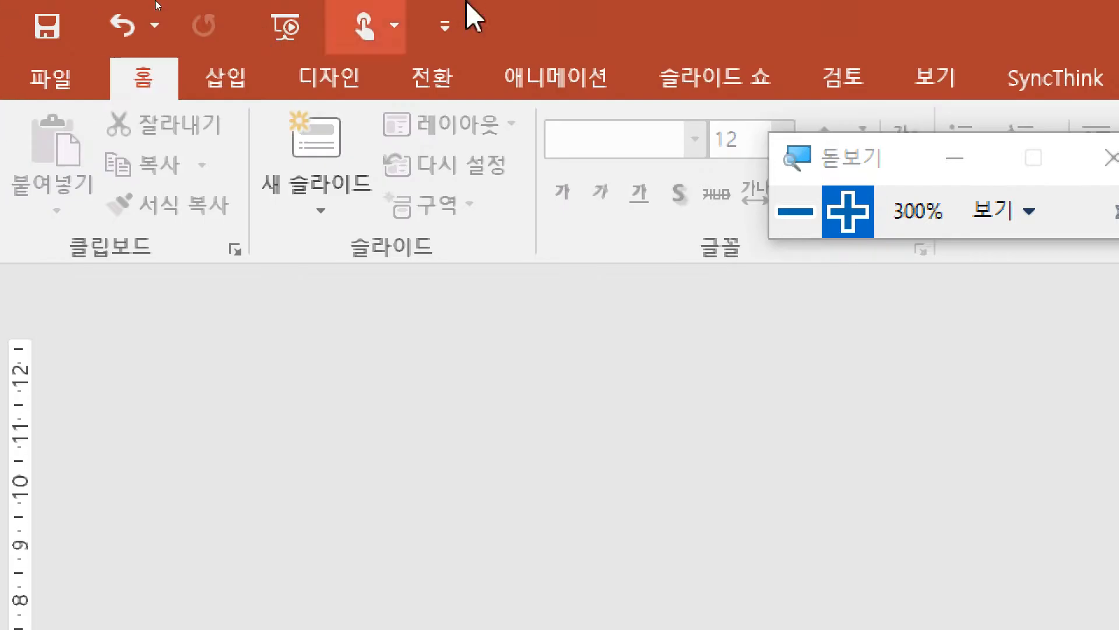
Show slide 4, "Life Areas", in Normal view and reduce the screen magnifier to 100%.
left_click(568, 79)
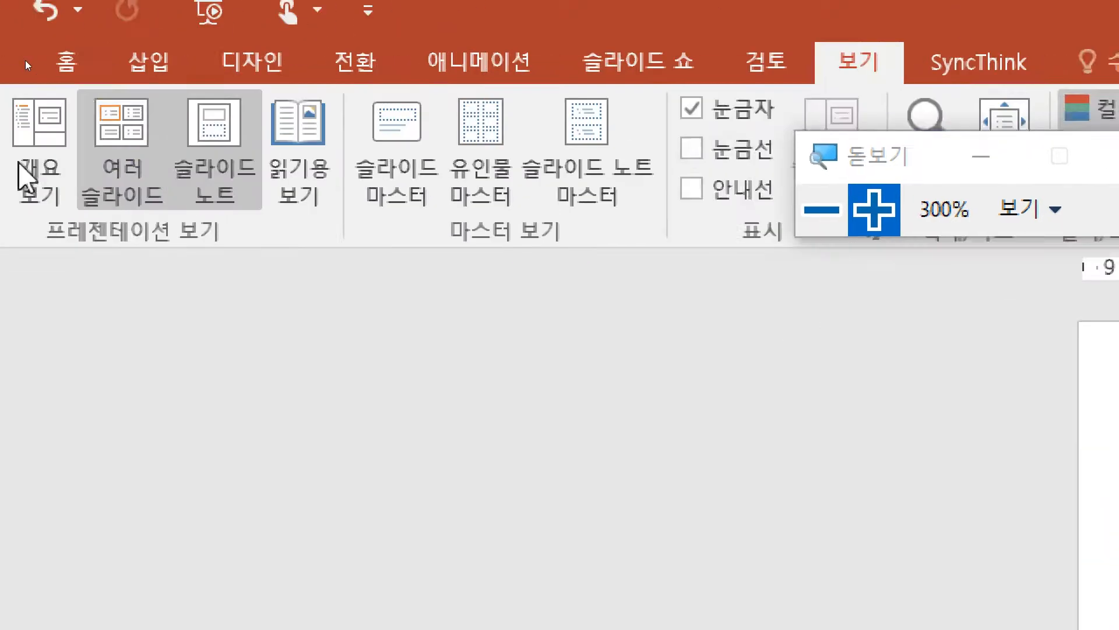
left_click(65, 150)
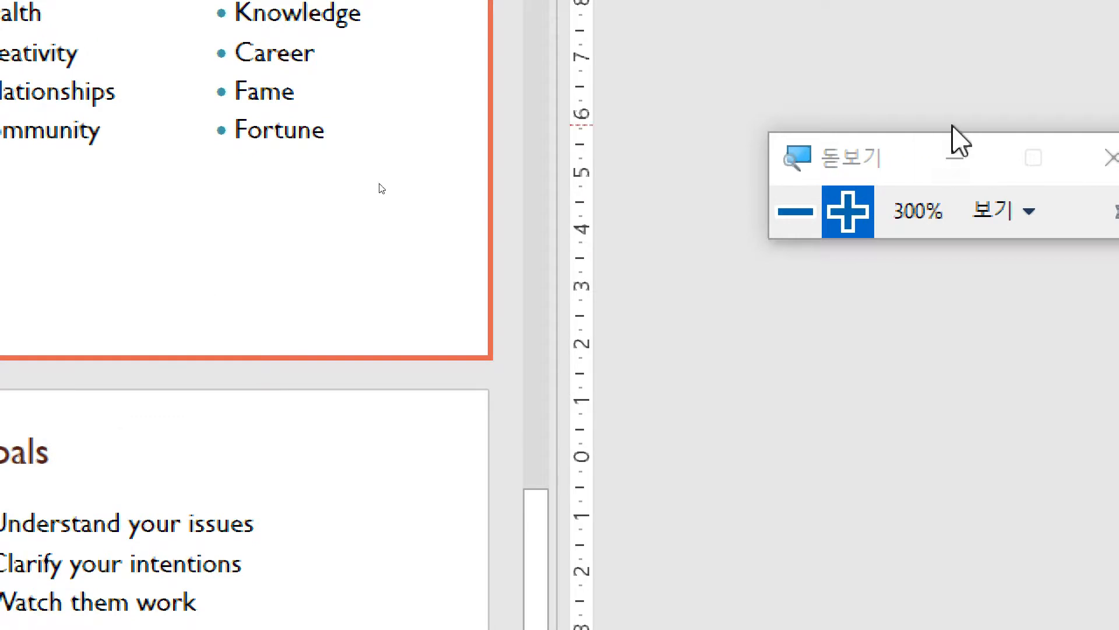
left_click(796, 211)
left_click(796, 212)
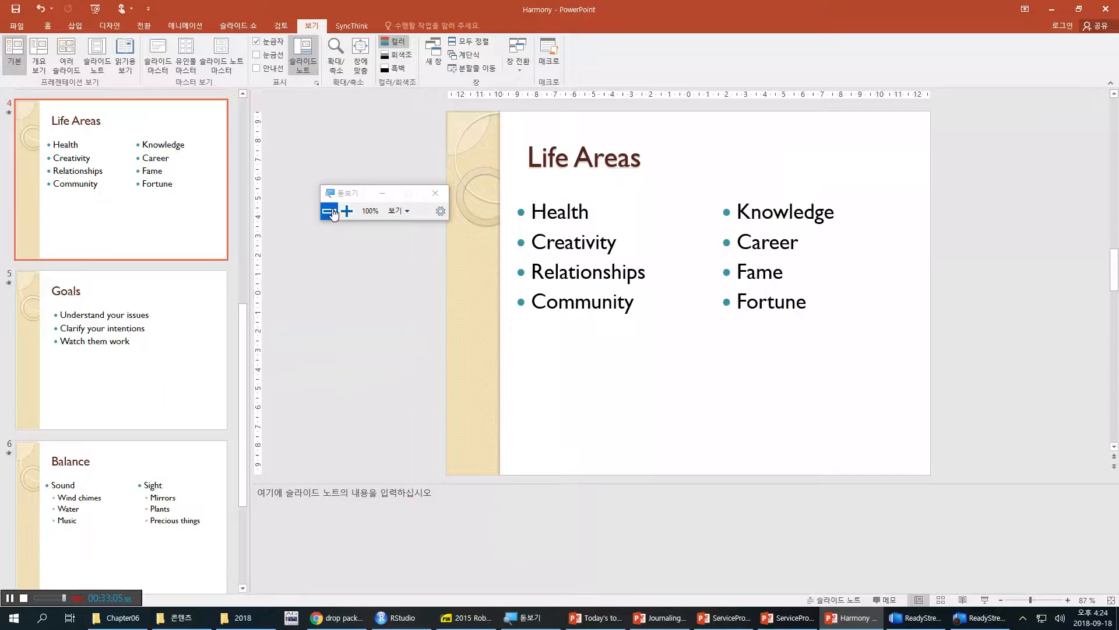
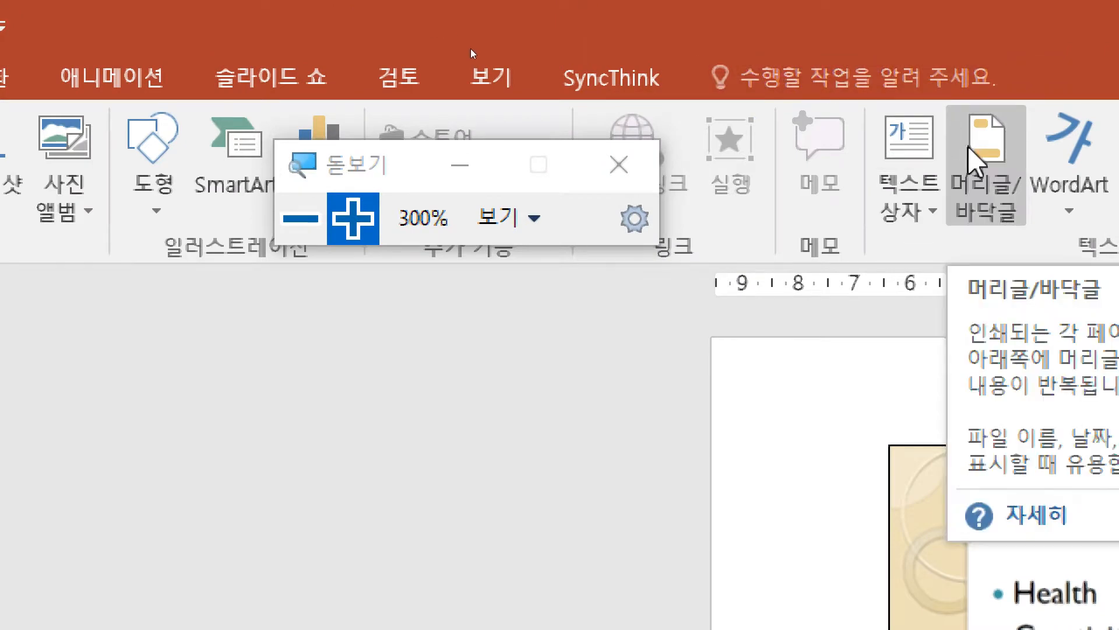
Set a fixed date of 9/18/2018 and the header "Harmony in your home" for the notes and handout pages.
left_click(969, 147)
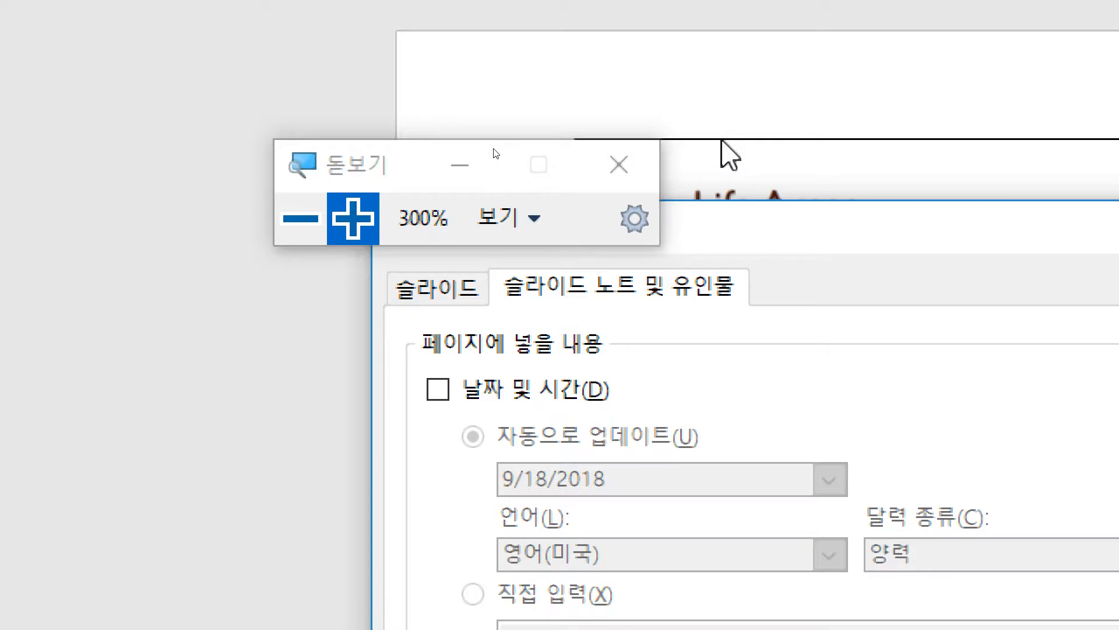
left_click(494, 394)
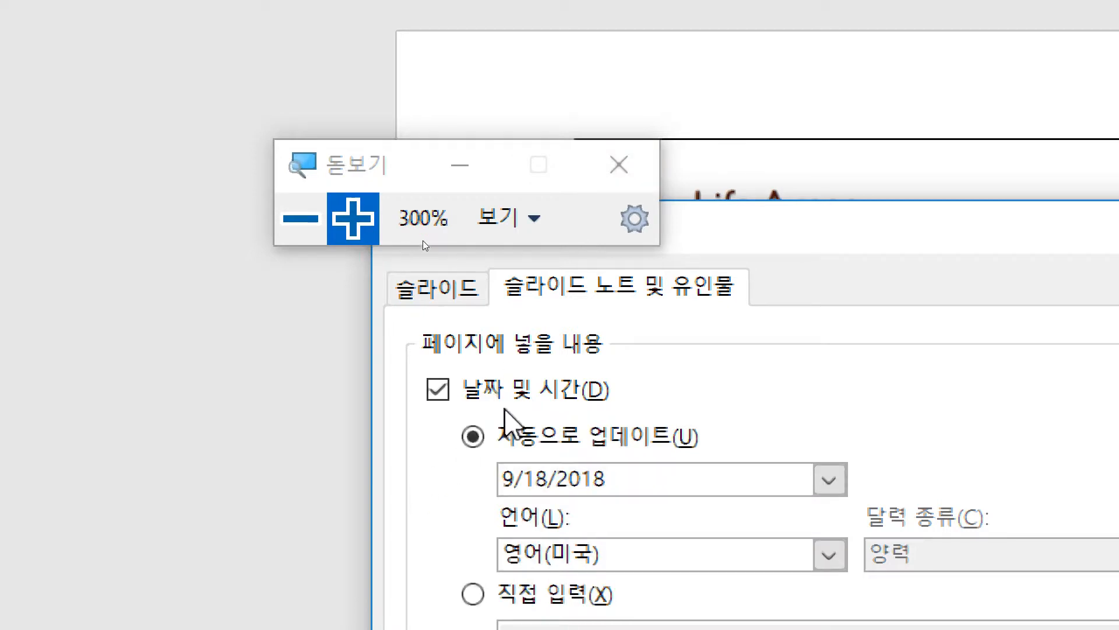
left_click(497, 596)
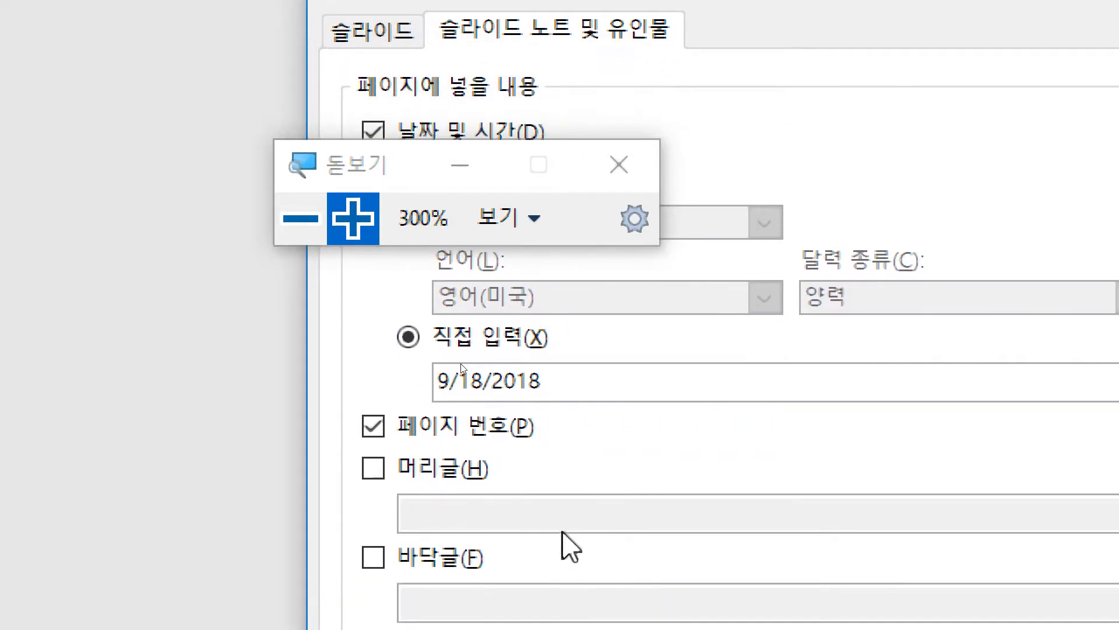
left_click(474, 477)
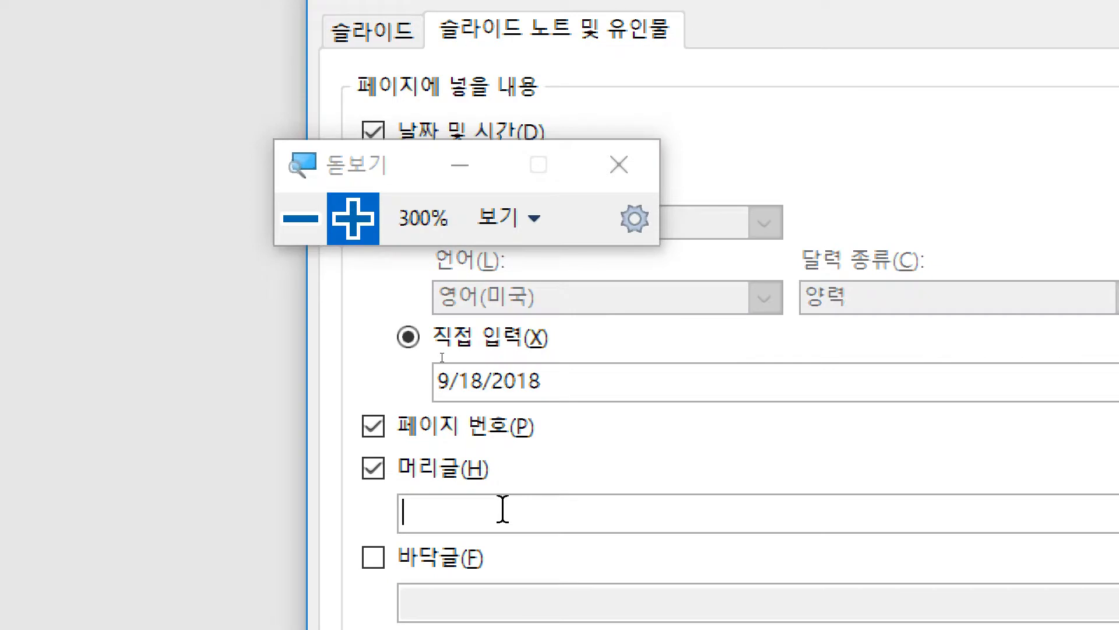
type("Harmony in your home")
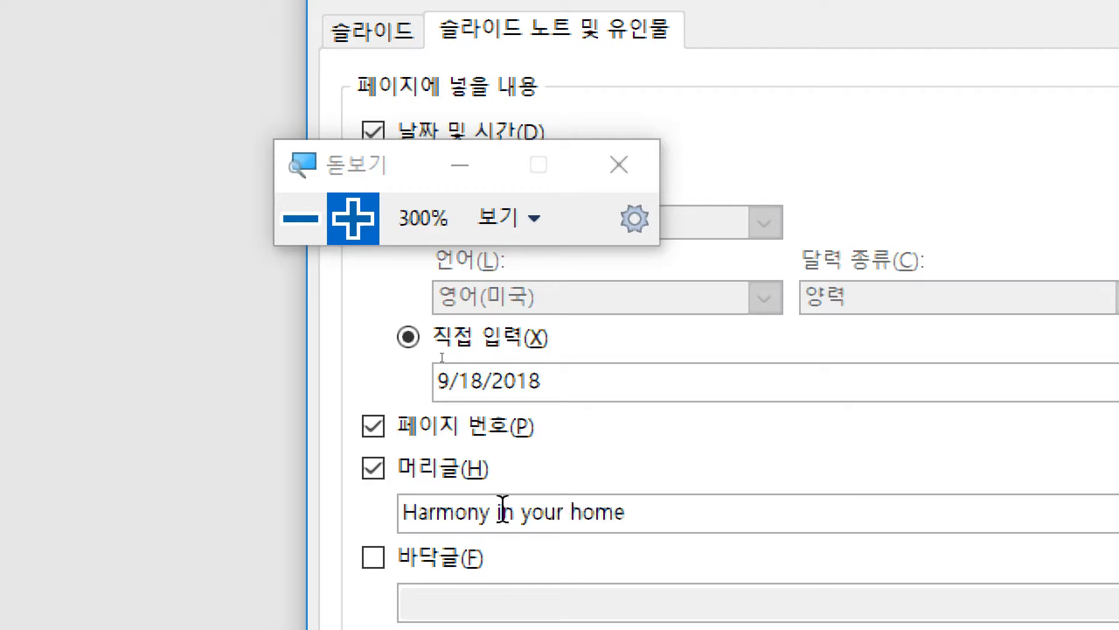
Turn on the footer for the notes and handout pages and enter "Wkde World Importers" as its text.
left_click(408, 560)
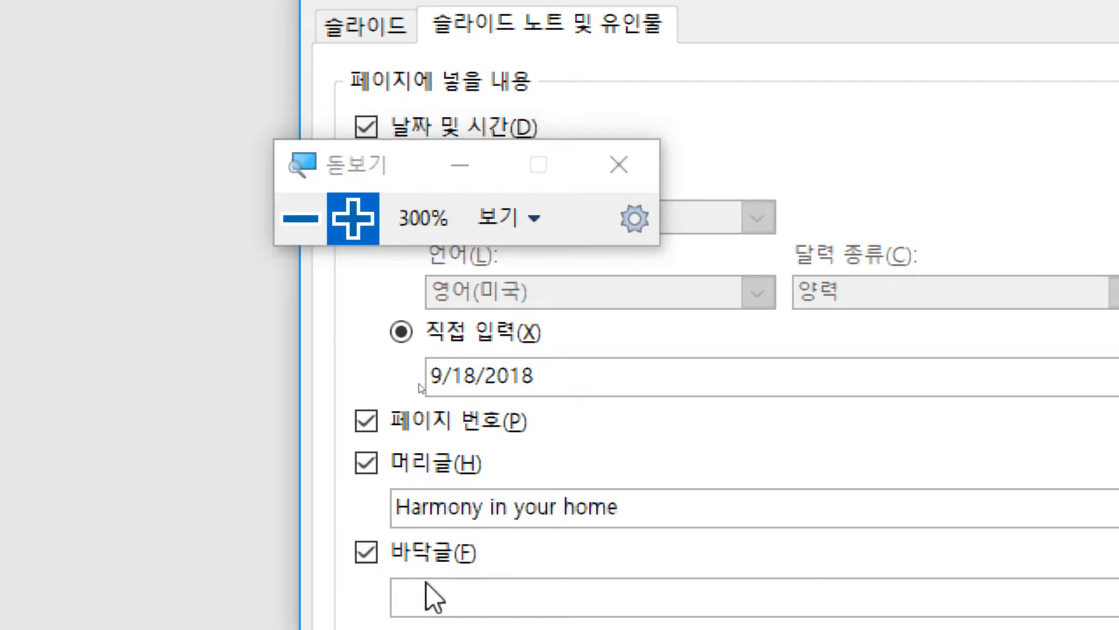
left_click(432, 584)
type("Wkde Wlo")
key("BackSpace")
key("BackSpace")
type("orld Imp")
type("orta")
key("BackSpace")
type("ers")
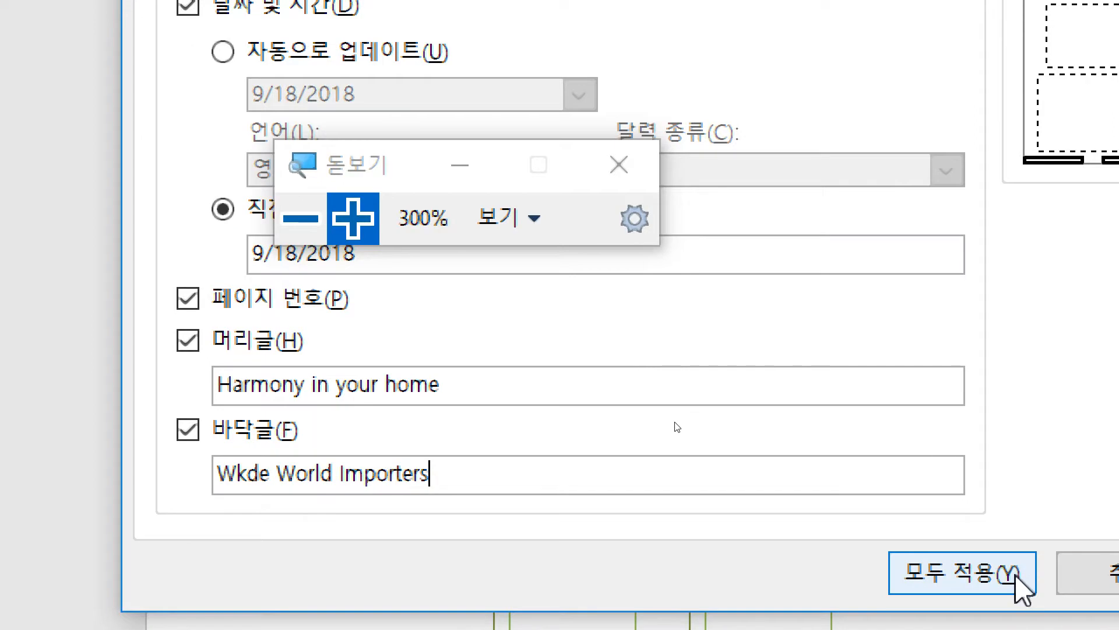
Apply the date, page number, header and footer settings to all notes and handout pages.
left_click(1049, 624)
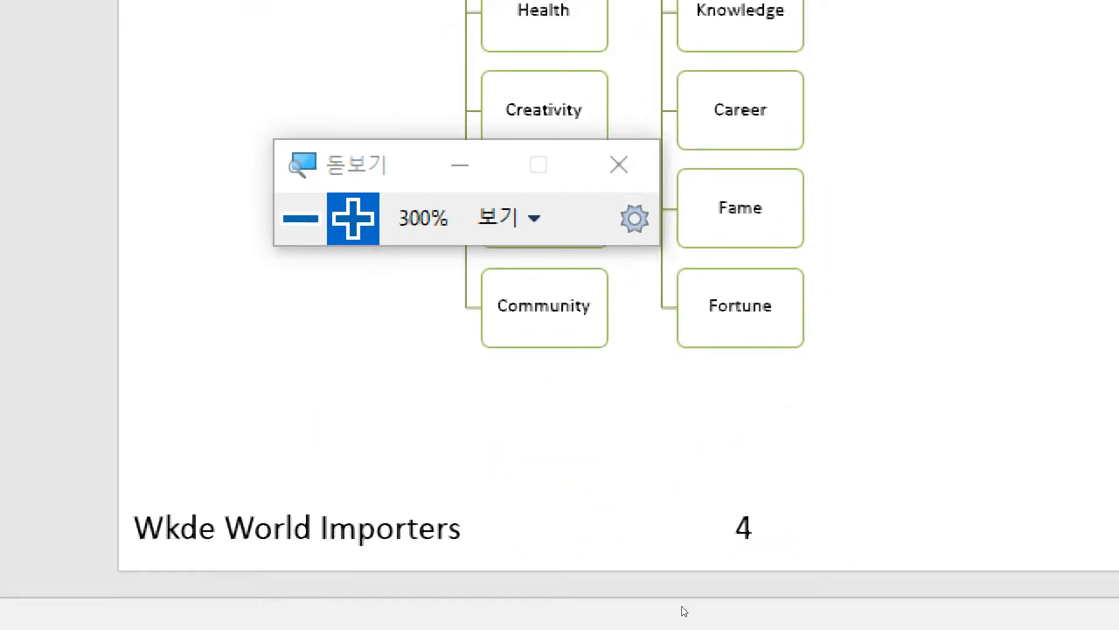
mouse_move(684, 616)
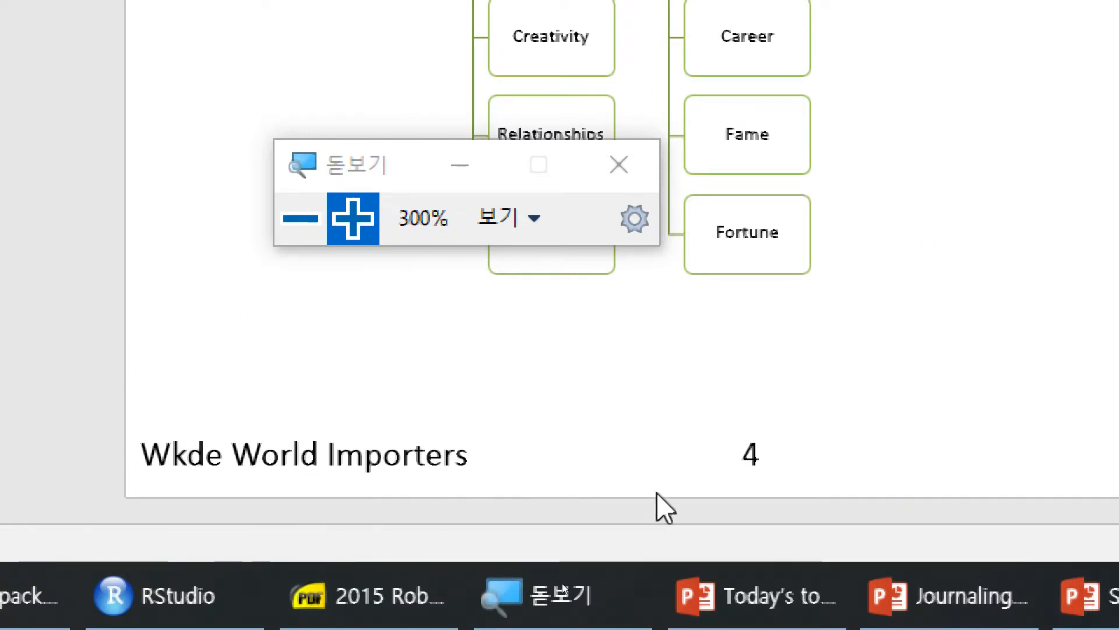
Correct the notes and handout footer to "Wide World Importers" and apply it to all pages.
left_click(418, 463)
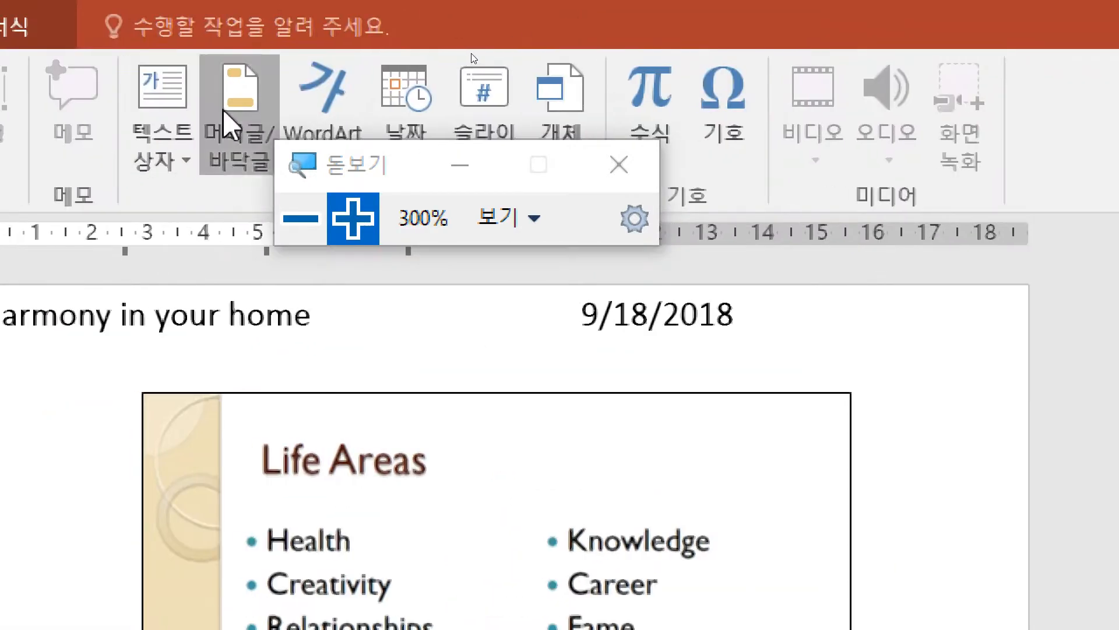
left_click(143, 105)
left_click(164, 554)
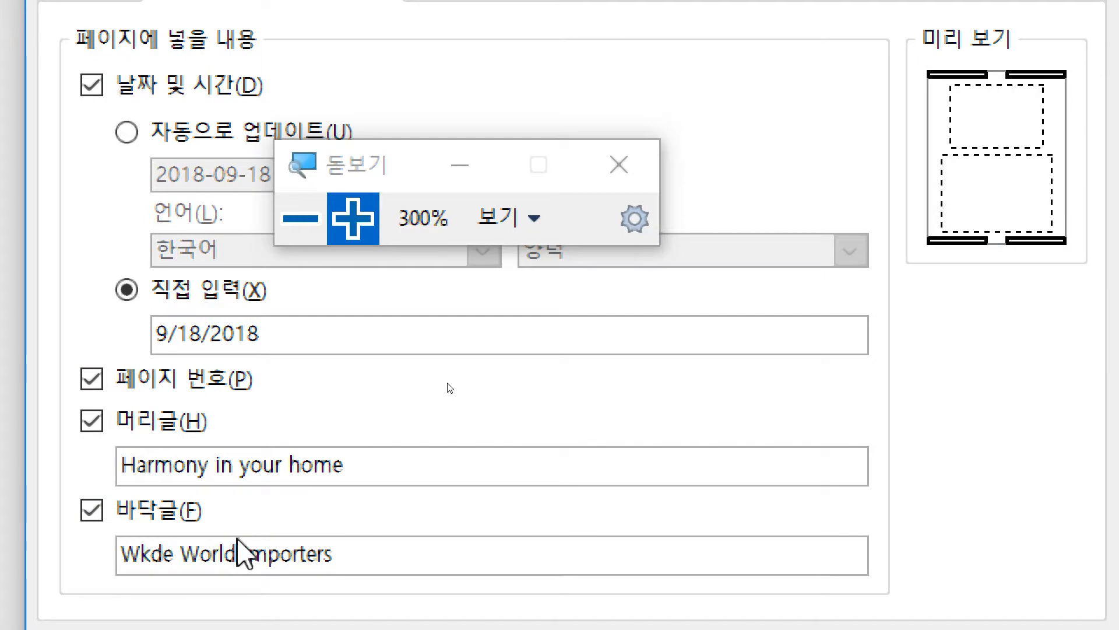
key("BackSpace")
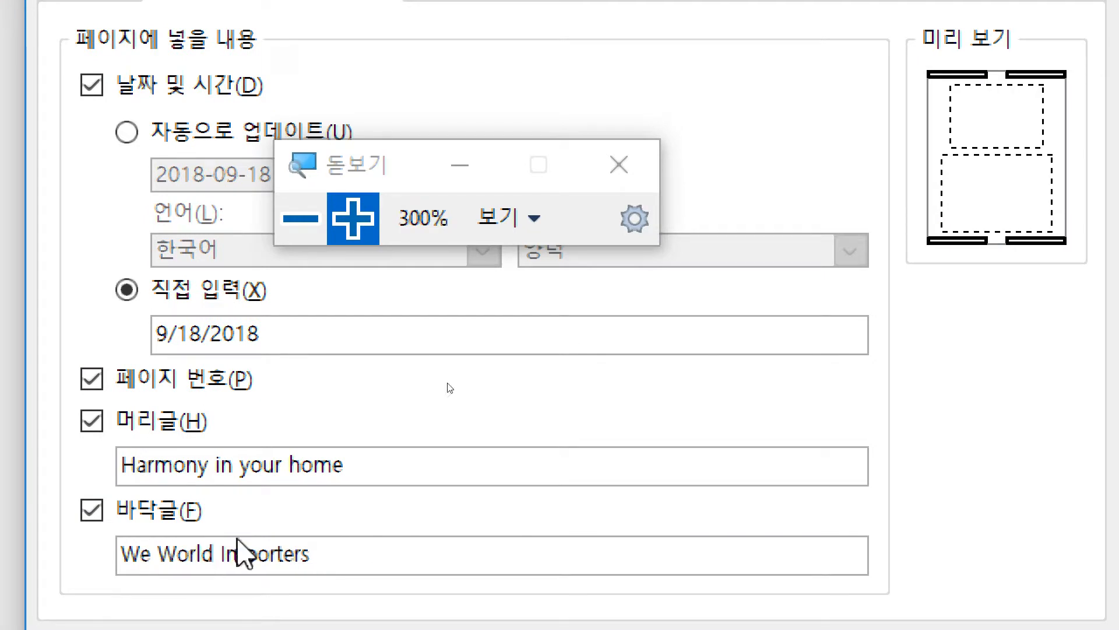
type("io")
key("BackSpace")
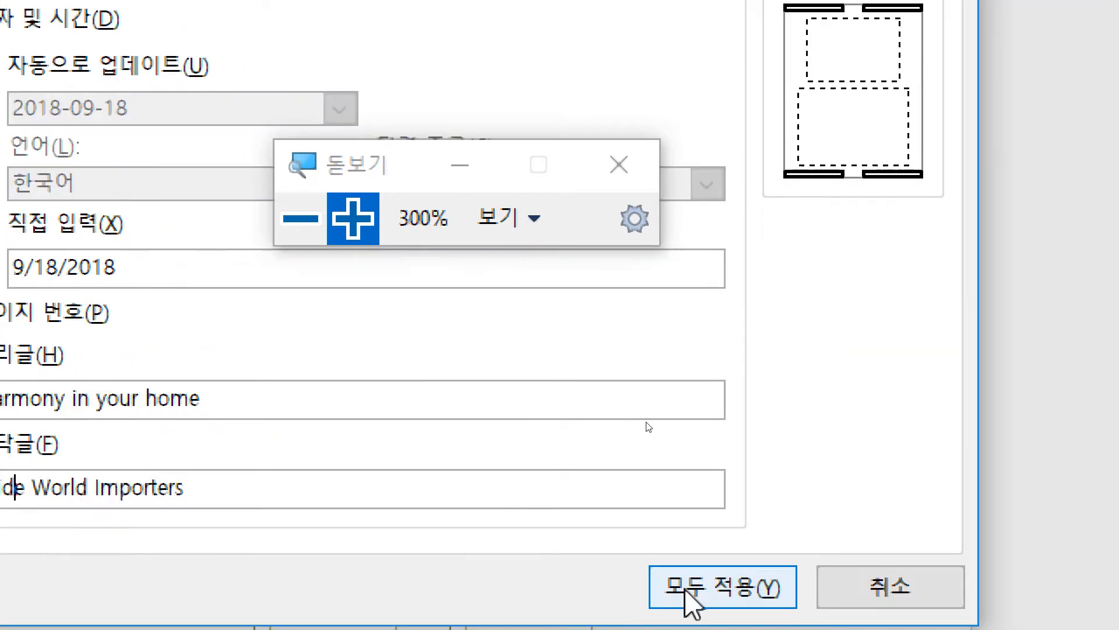
left_click(685, 589)
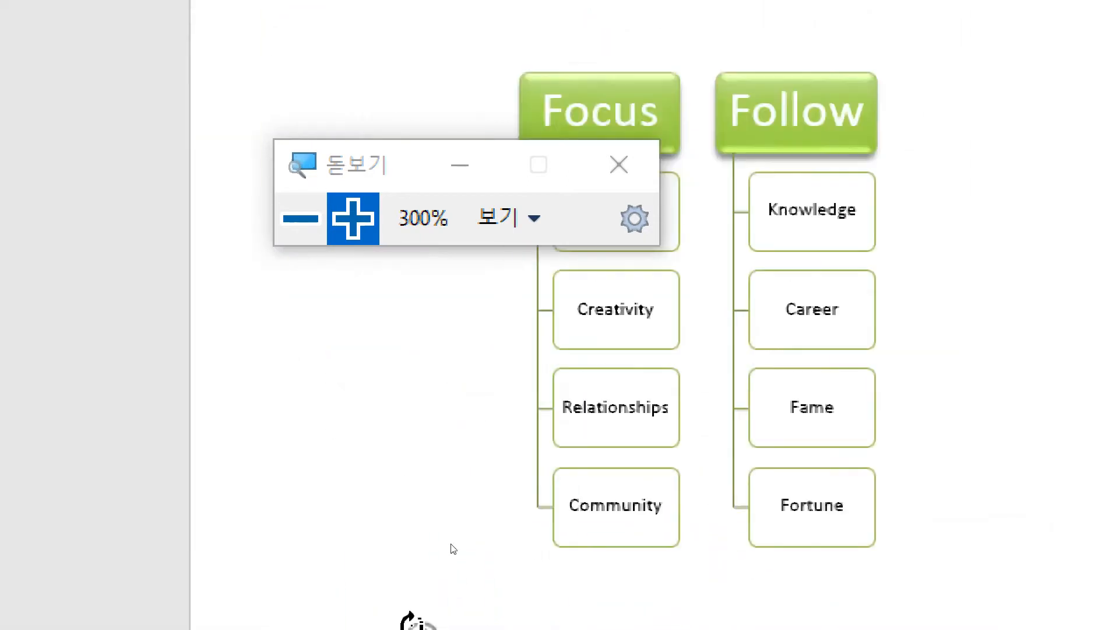
left_click(460, 313)
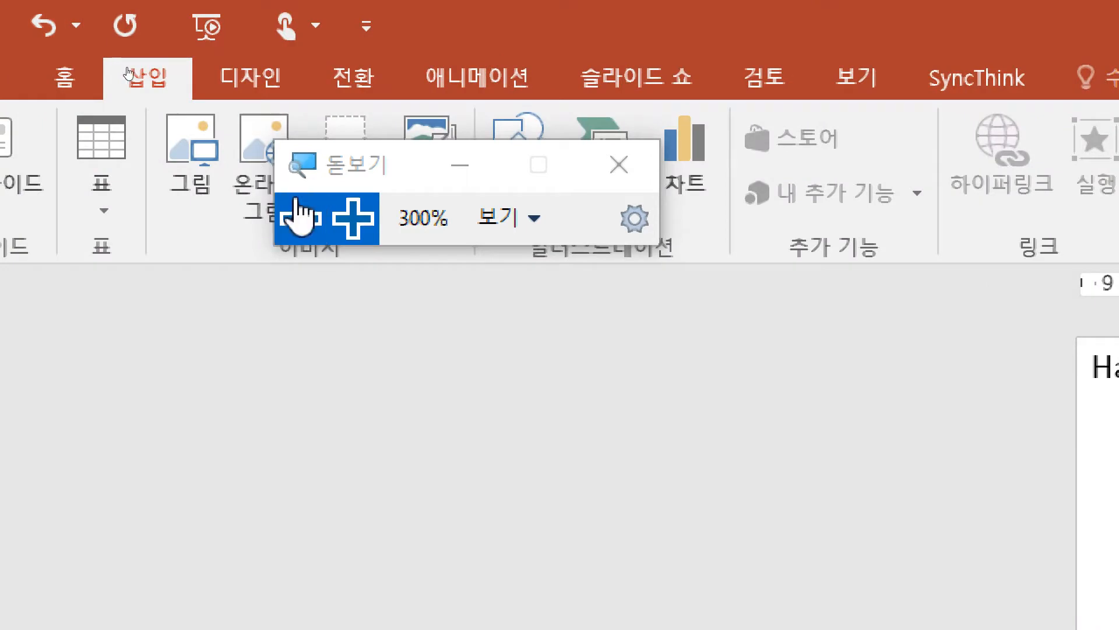
Reduce the screen magnifier to 100% and examine the notes pages in the print preview around slide 4.
left_click(301, 218)
left_click(292, 166)
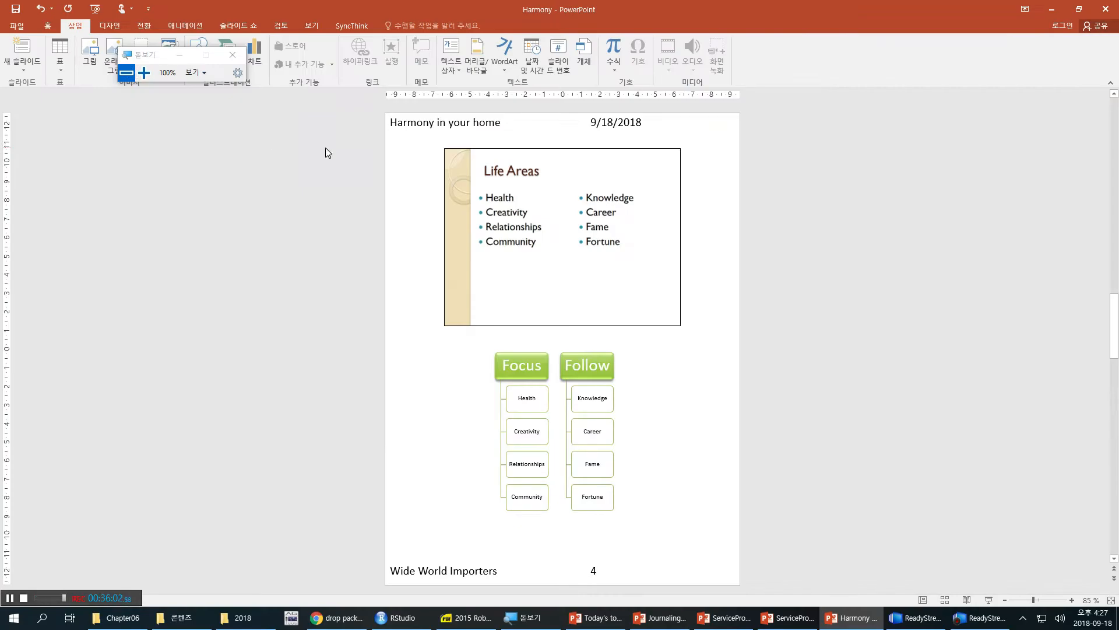
key("ctrl+p")
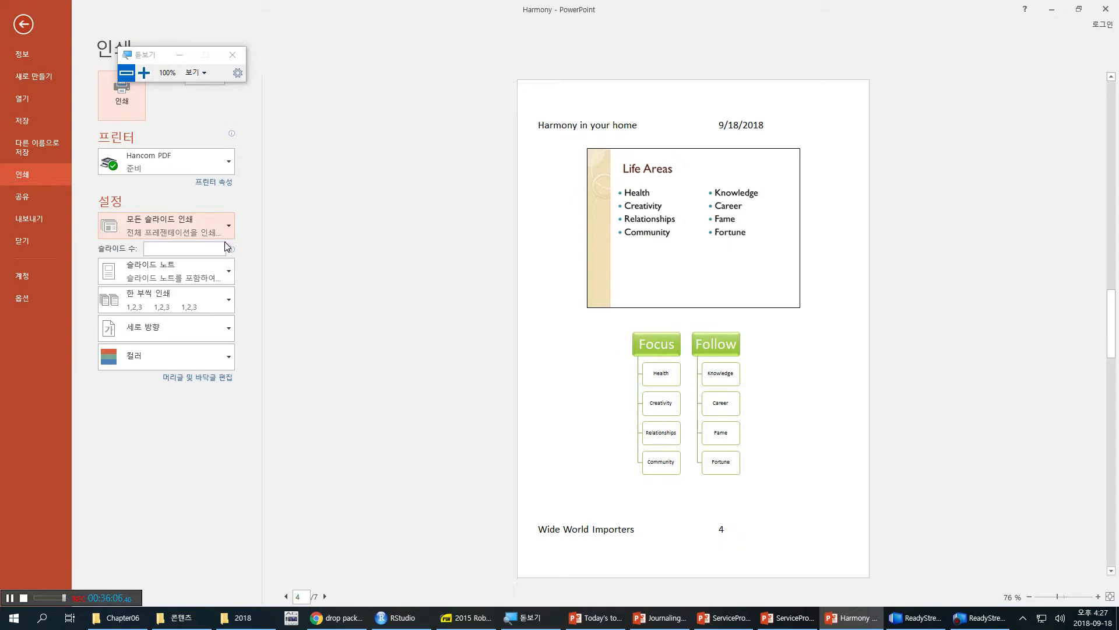
left_click(226, 272)
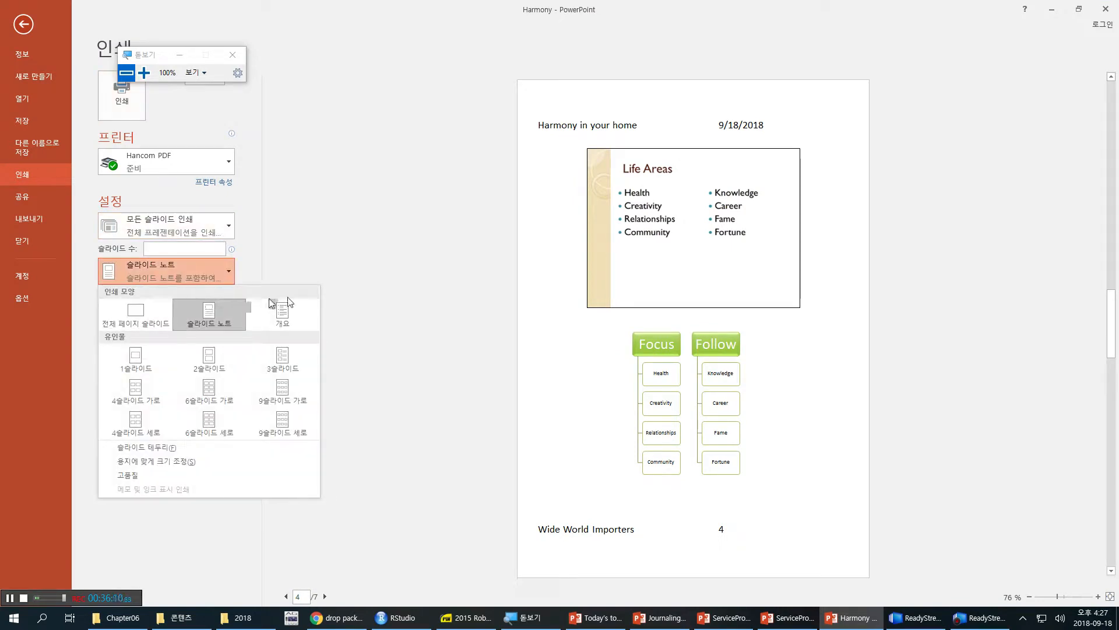
left_click(362, 291)
left_click(285, 596)
left_click(285, 595)
left_click(325, 595)
left_click(325, 596)
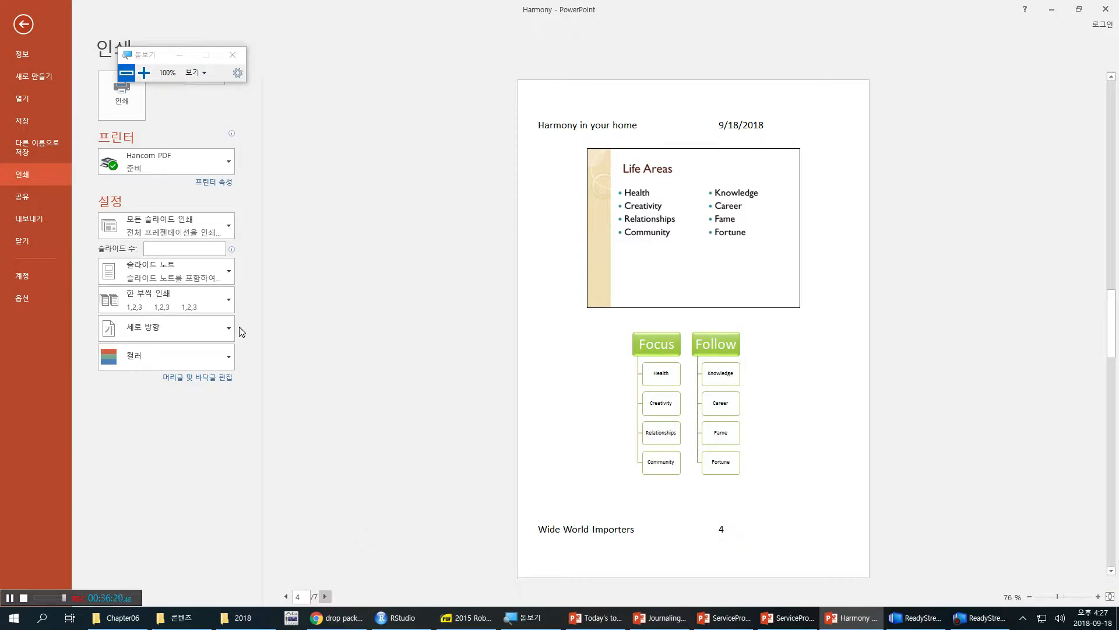
Set all slides to print as handouts with three slides per page and review the preview pages.
left_click(225, 235)
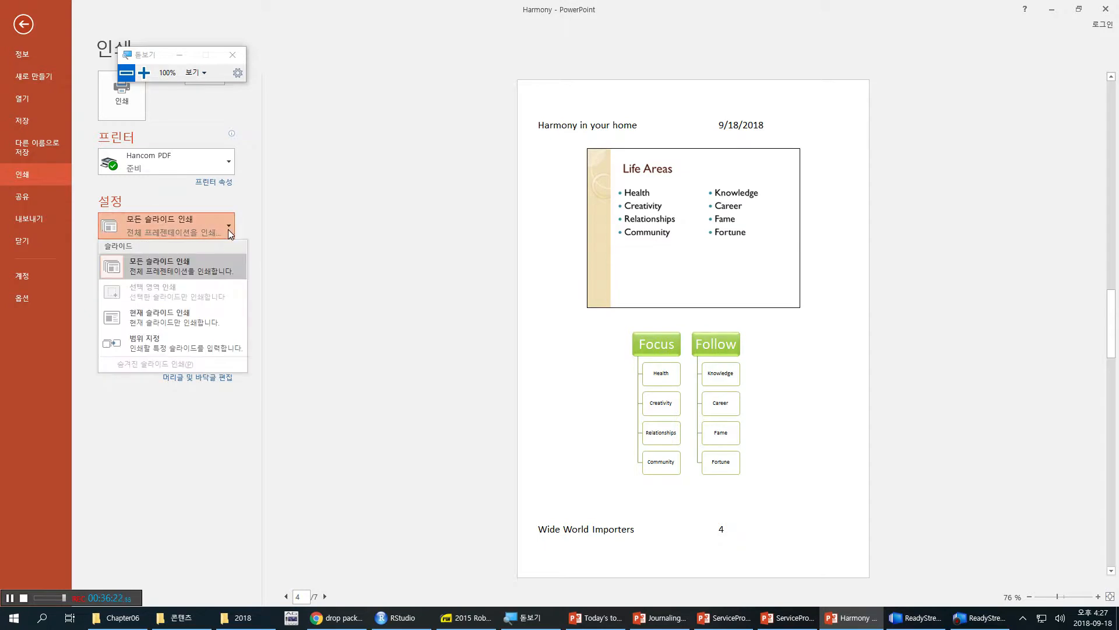
left_click(219, 264)
left_click(224, 268)
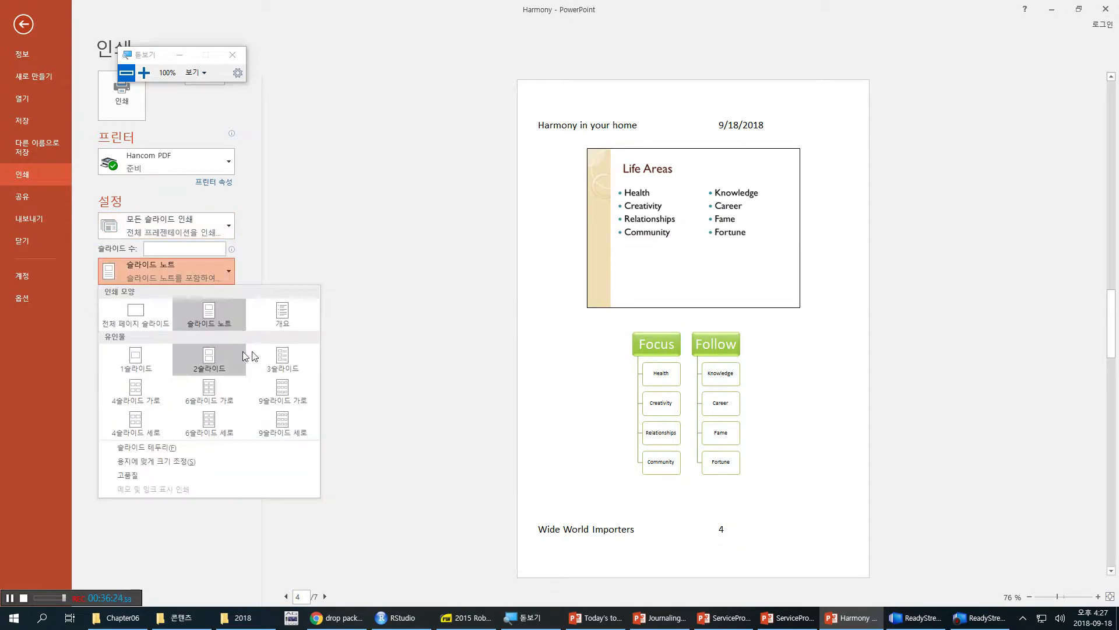
left_click(276, 357)
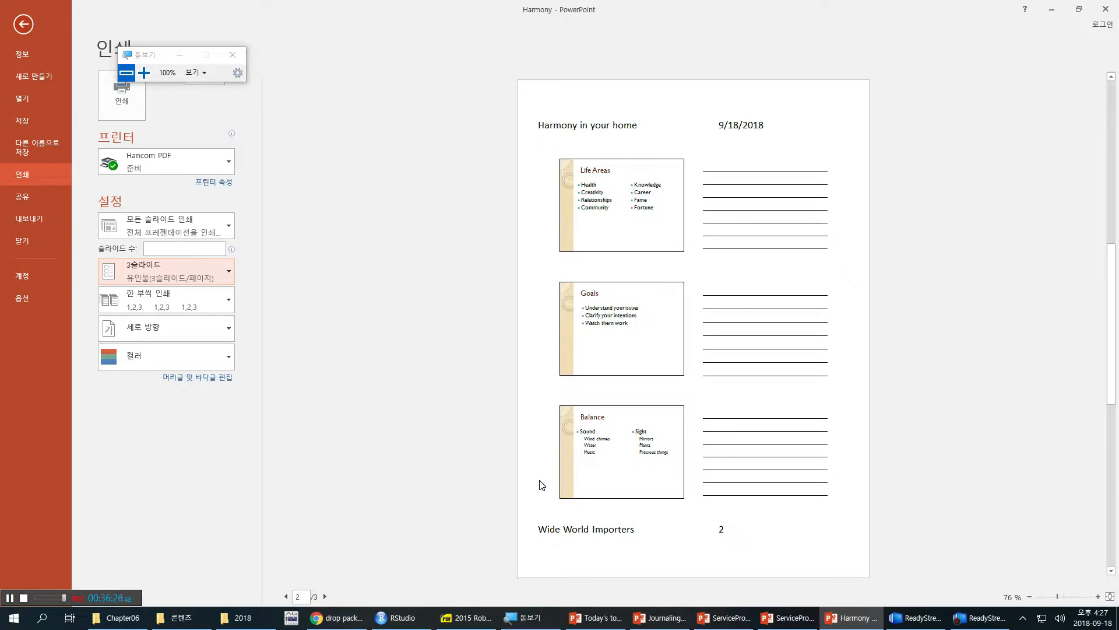
scroll(543, 485, "down", 2)
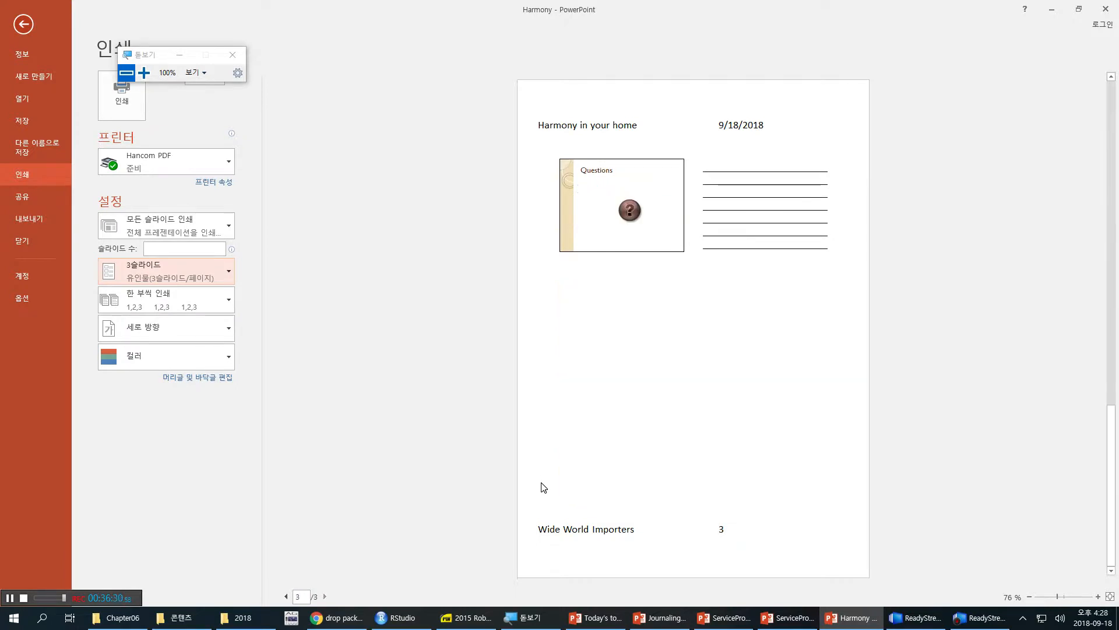
scroll(542, 487, "up", 4)
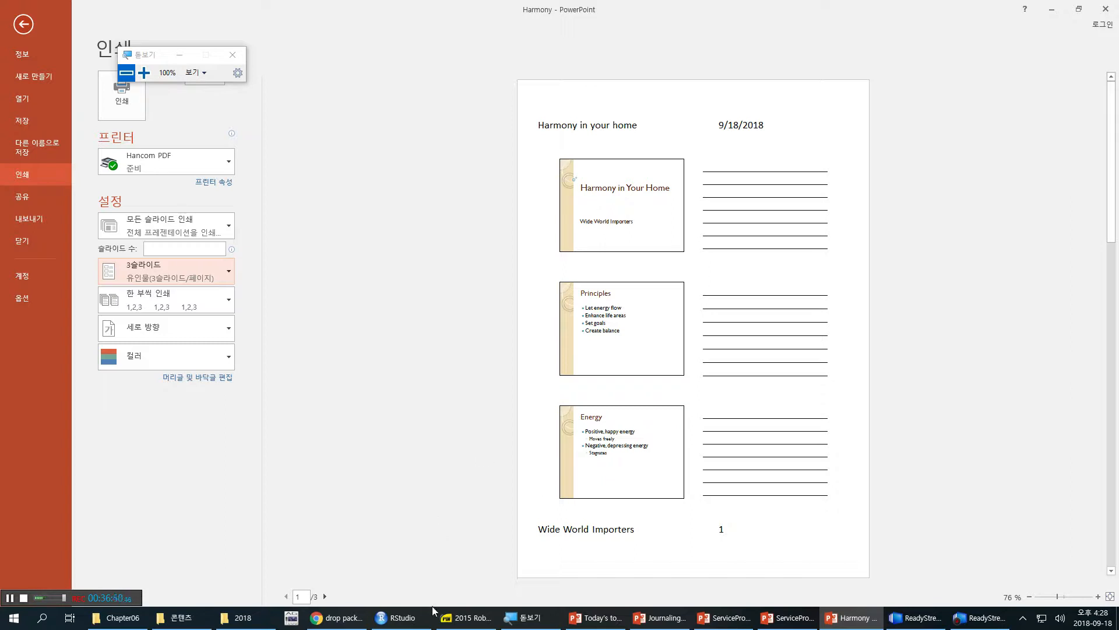
Open the MeetingA presentation from the Chapter06 folder and allow editing despite its final marking.
mouse_move(124, 625)
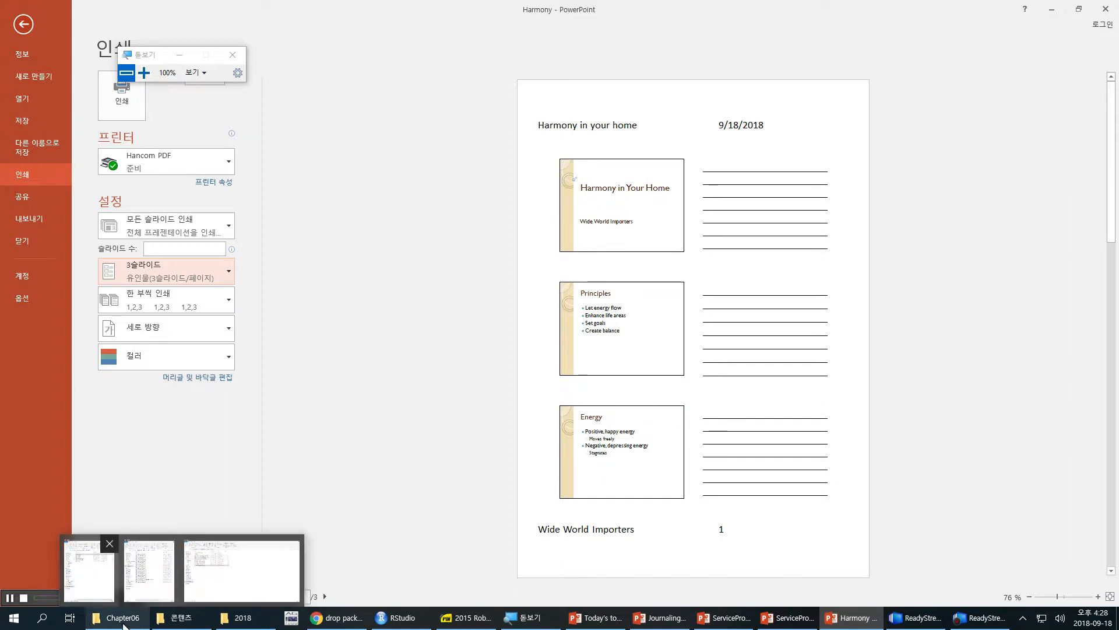
left_click(89, 569)
double_click(427, 210)
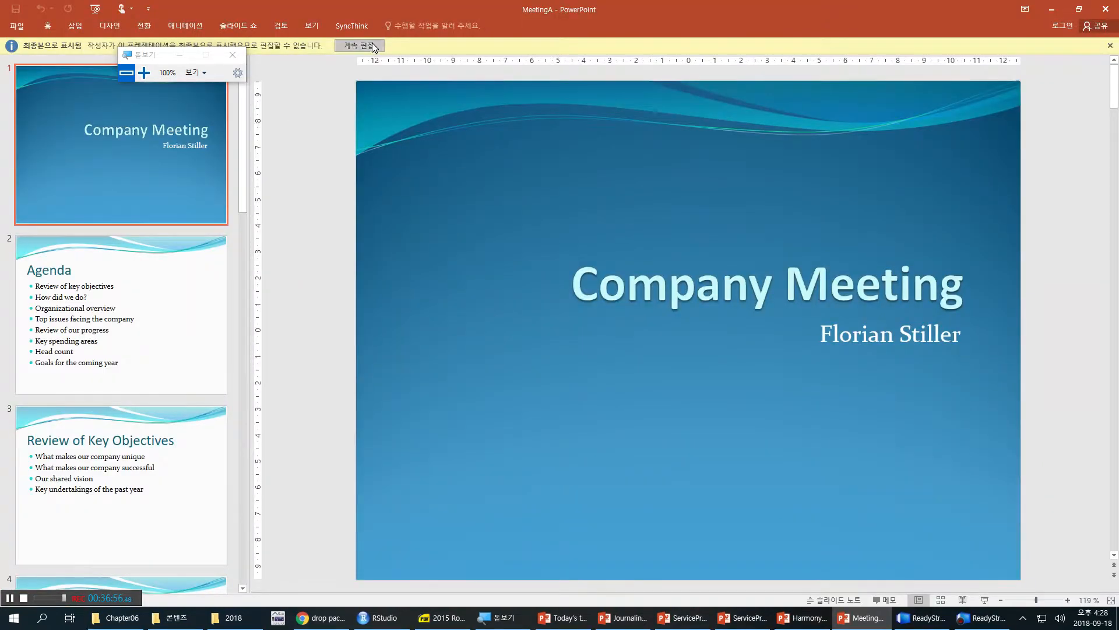
left_click(340, 46)
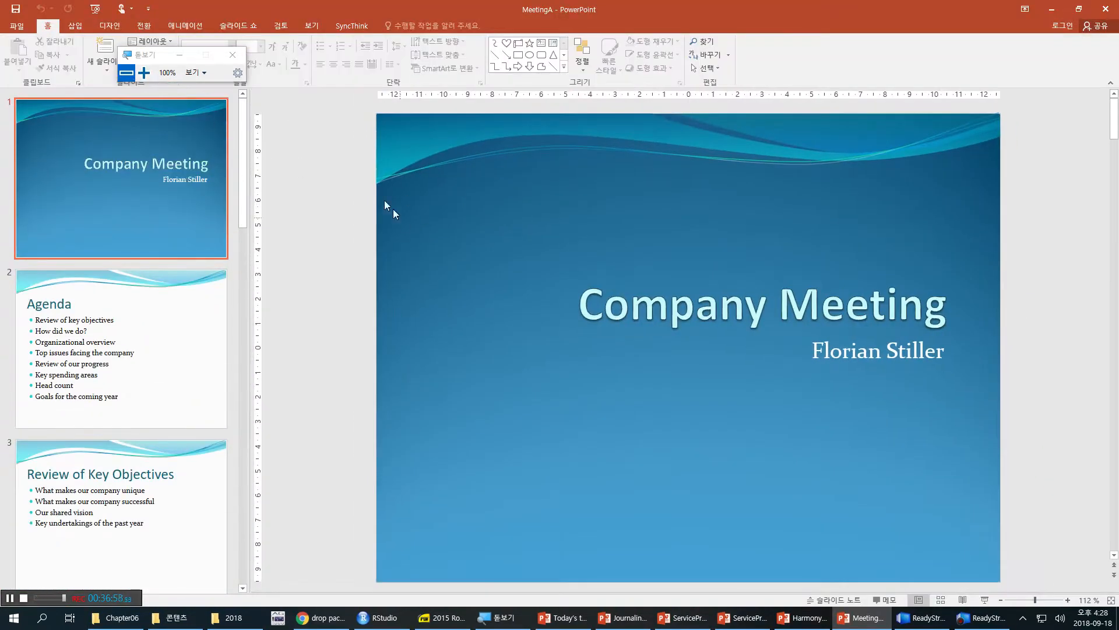
Show all document properties of the presentation and set its status to "Done".
left_click(17, 26)
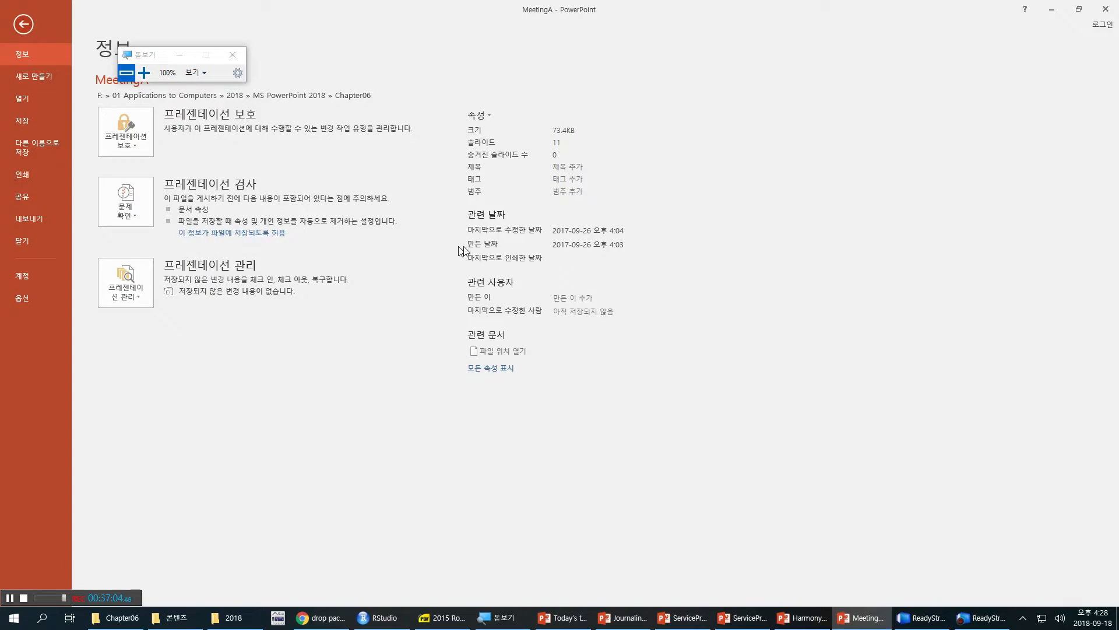
left_click(507, 368)
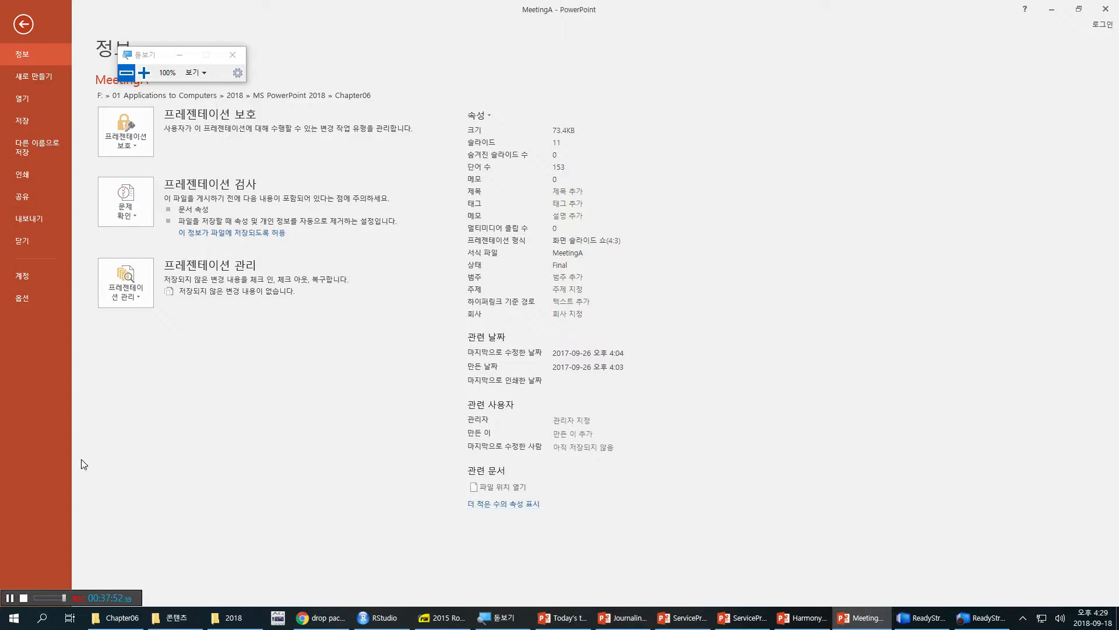
left_click(562, 264)
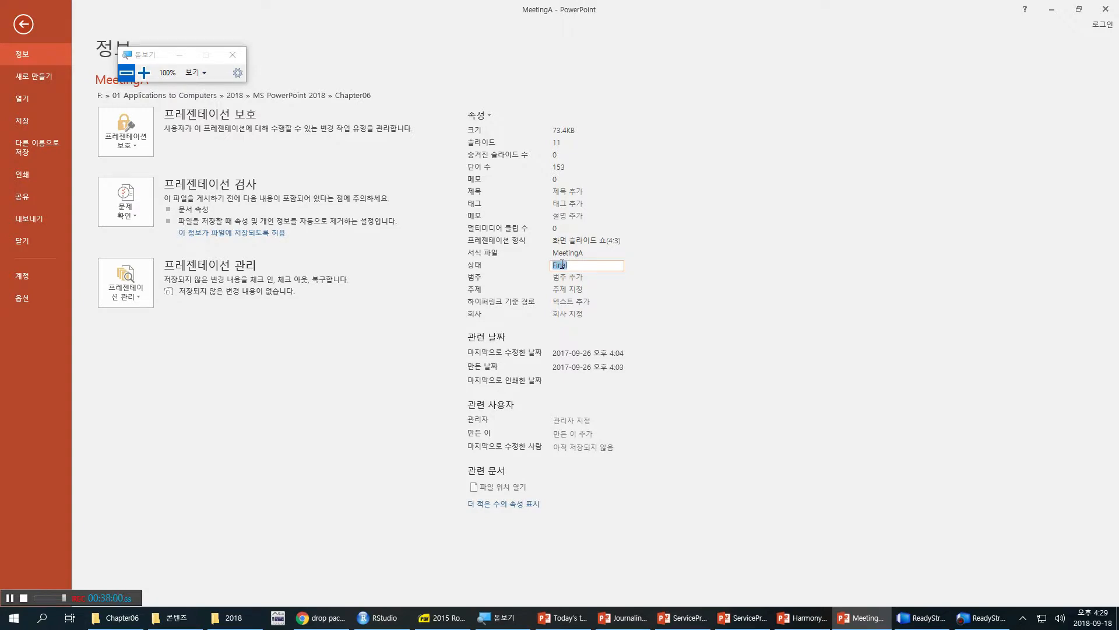
type("Done")
left_click(664, 334)
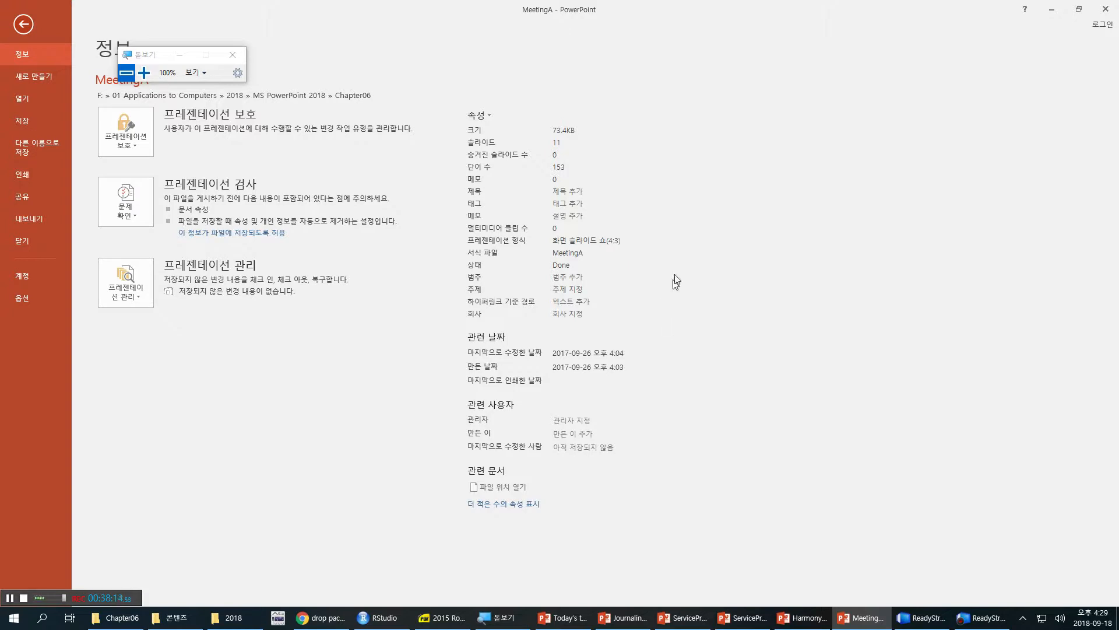
In the advanced properties, enter the title "Company meeting", the author's name and the subject "Morale event".
left_click(490, 112)
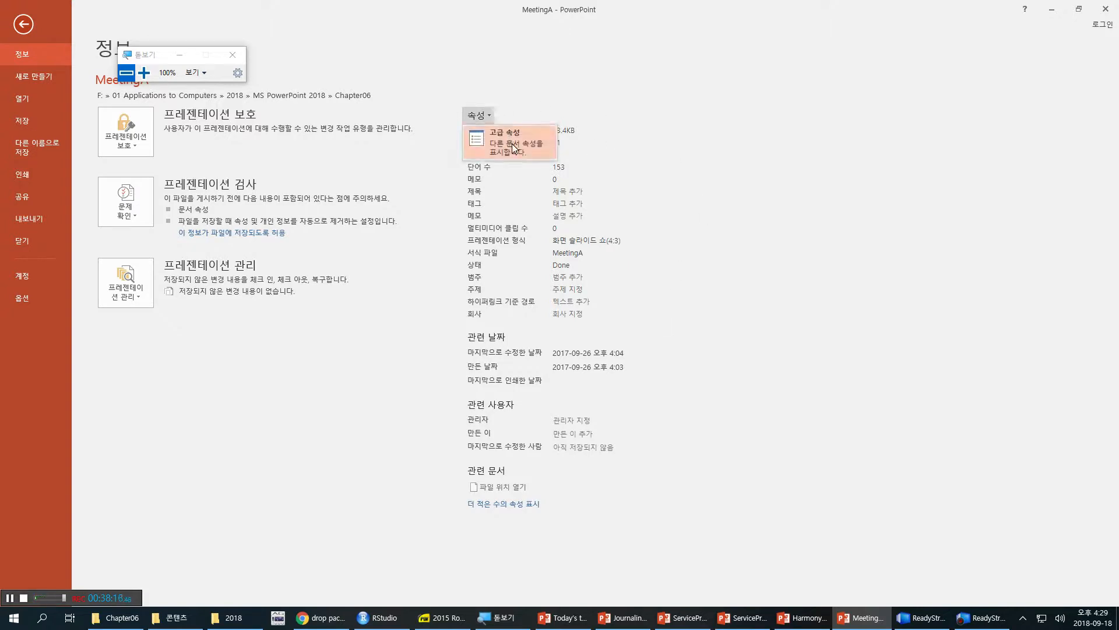
left_click(512, 143)
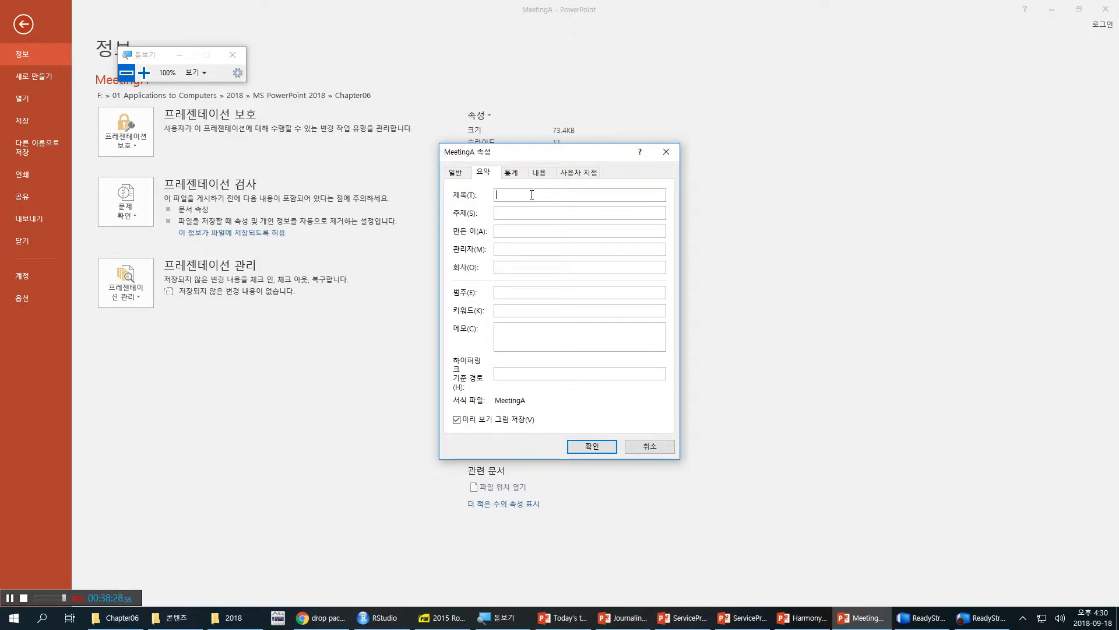
type("Company ")
type("meeting")
type("Joye")
key("BackSpace")
type("ce")
left_click(512, 211)
type("Moi")
type("ale")
type(" event")
left_click(591, 446)
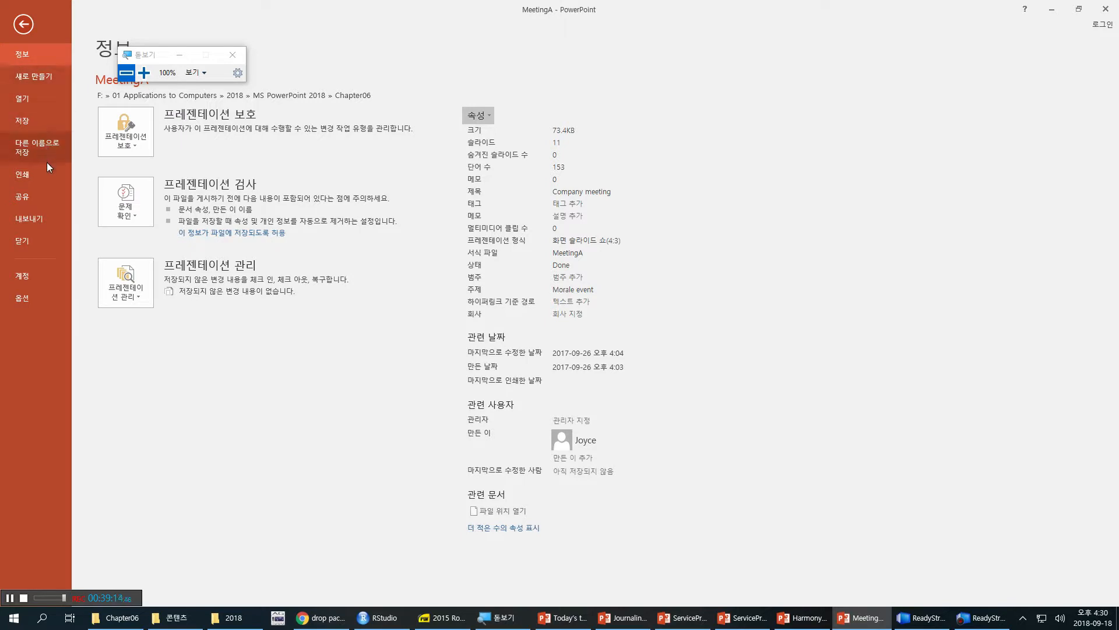
Start the Document Inspector to check the presentation for hidden properties and personal information.
left_click(47, 196)
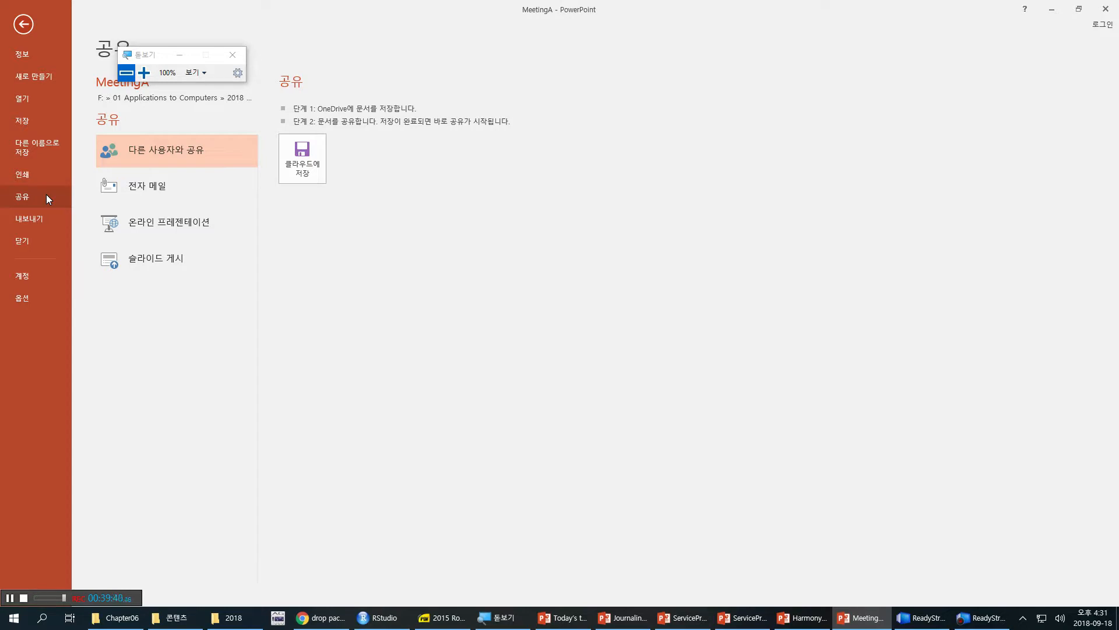
left_click(22, 56)
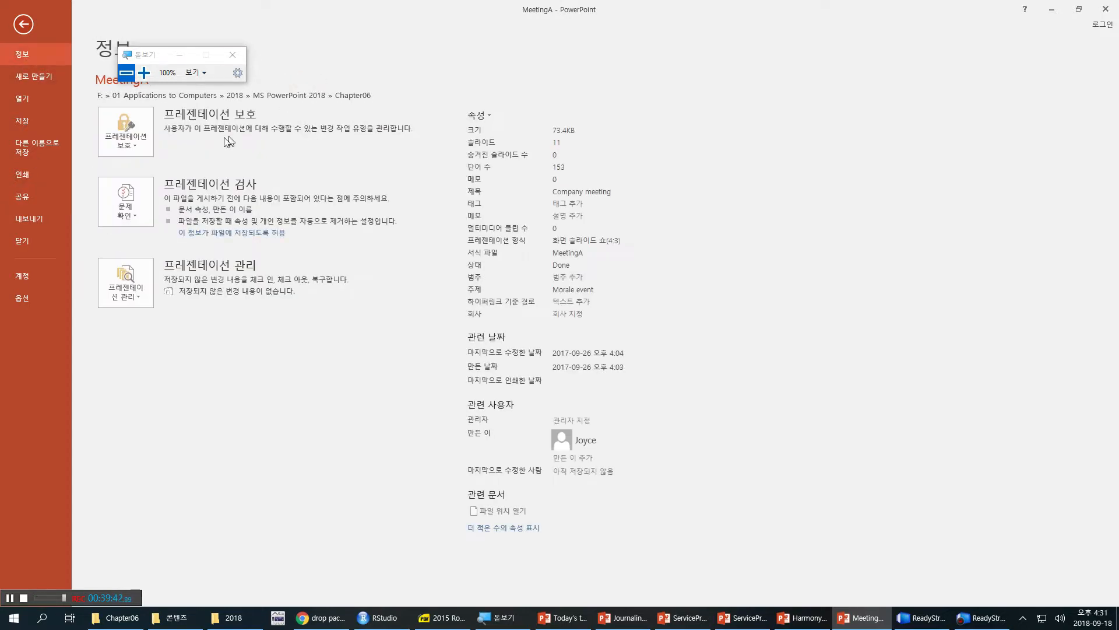
left_click(143, 216)
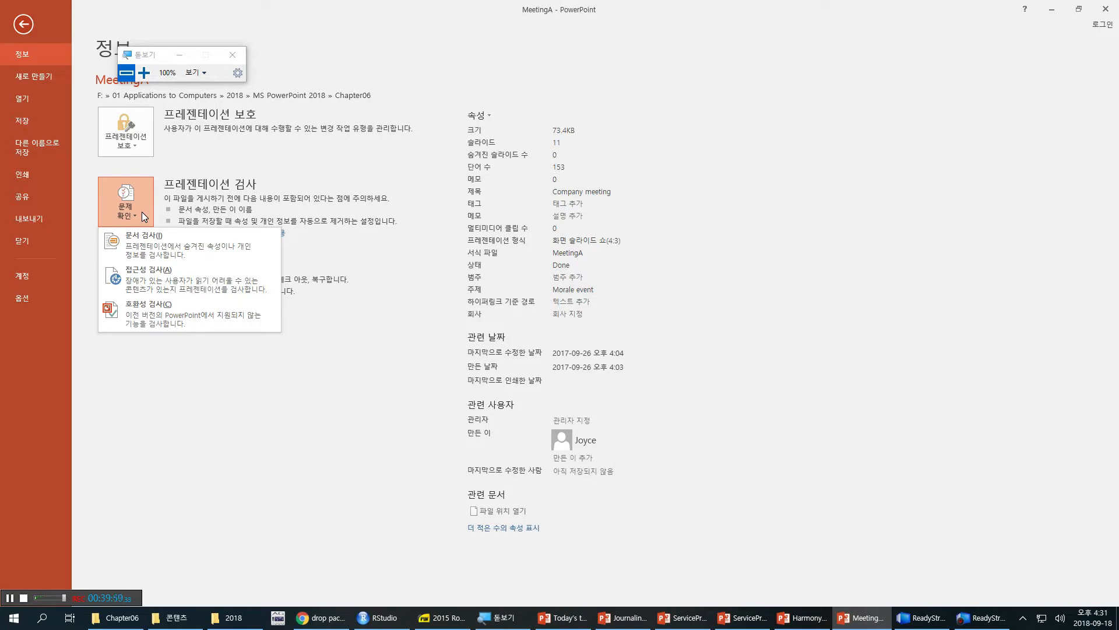
left_click(166, 237)
left_click(523, 346)
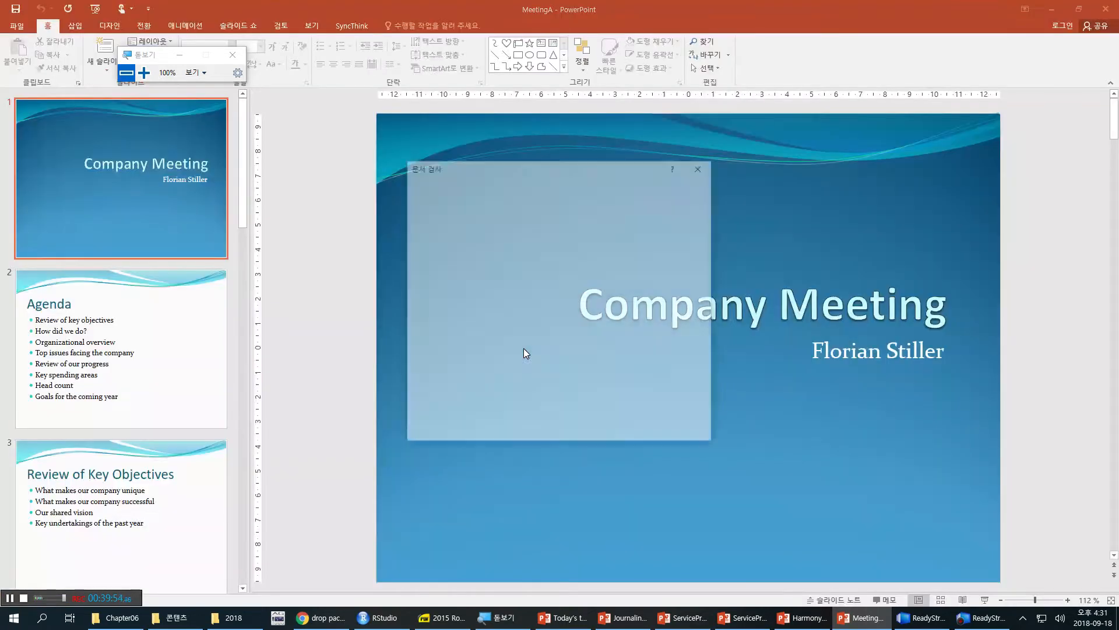